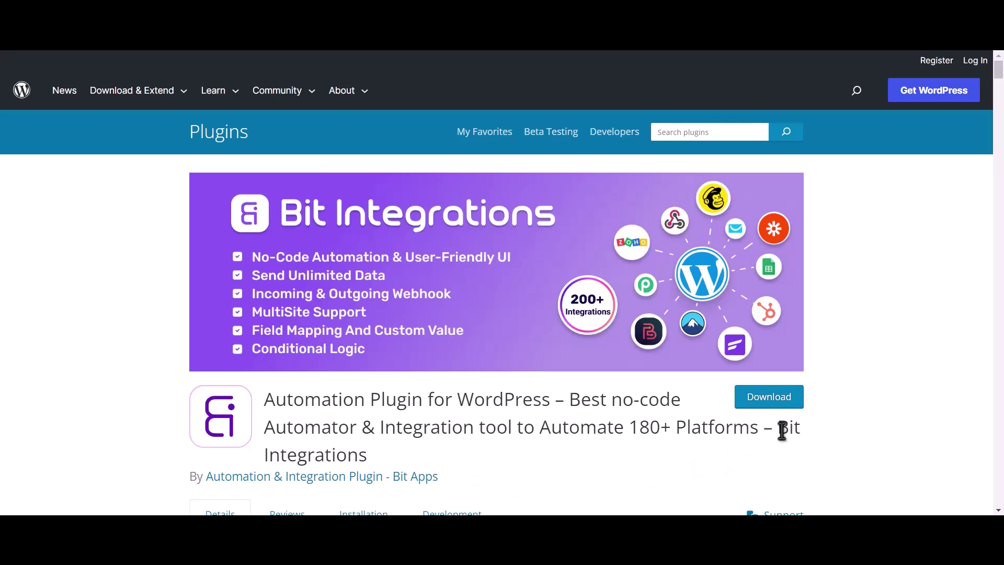
Select 'Bit Integrations' in the plugin title on the WordPress.org listing page.
{"action": "left_click_drag", "start_coordinate": [778, 428], "coordinate": [789, 450]}
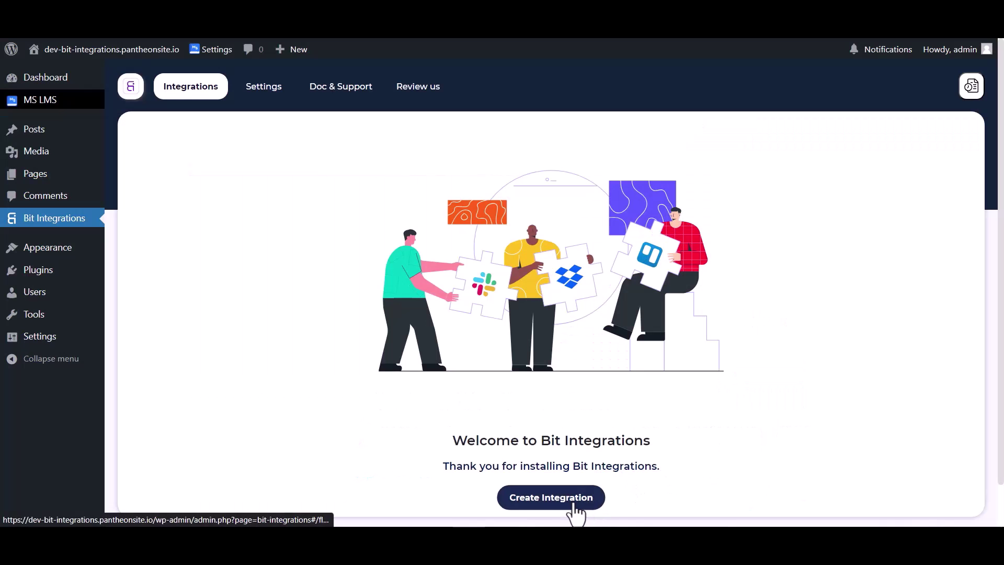
Create a new integration triggered by MasterStudyLms 'User Enrolled in a Course' for the Bit Integrations course.
{"action": "left_click", "coordinate": [572, 503]}
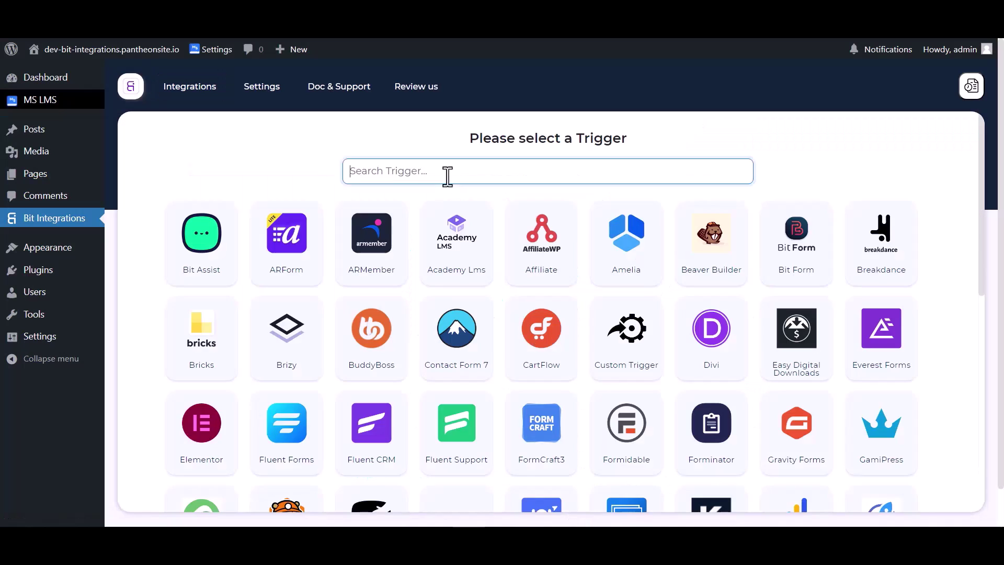
{"action": "type", "text": "ma"}
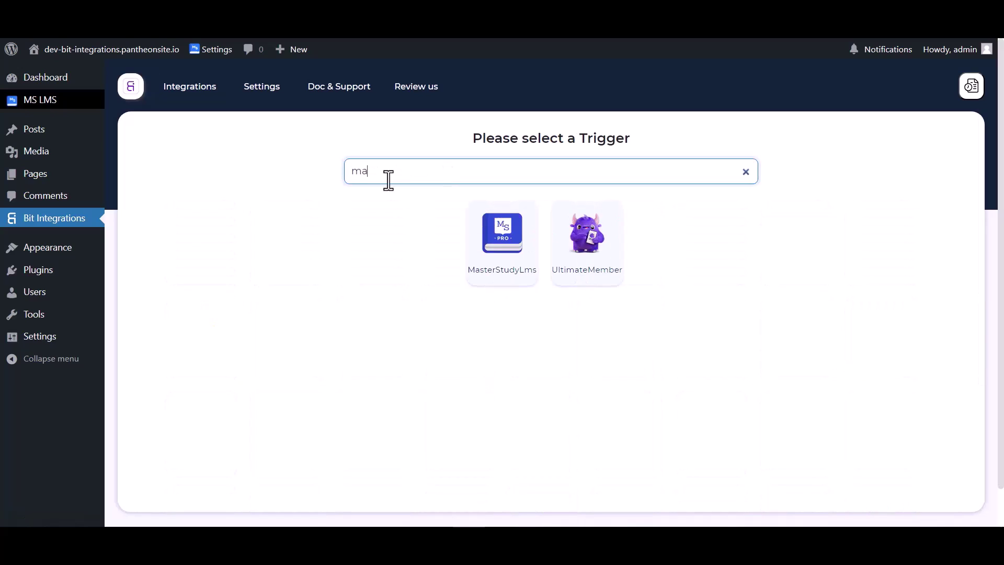
{"action": "left_click", "coordinate": [504, 267]}
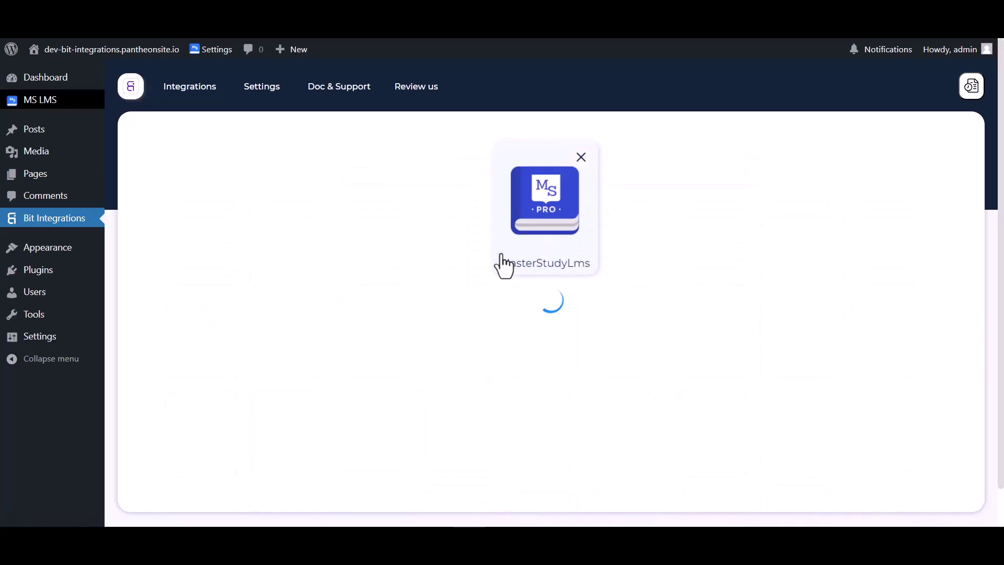
{"action": "left_click", "coordinate": [463, 340]}
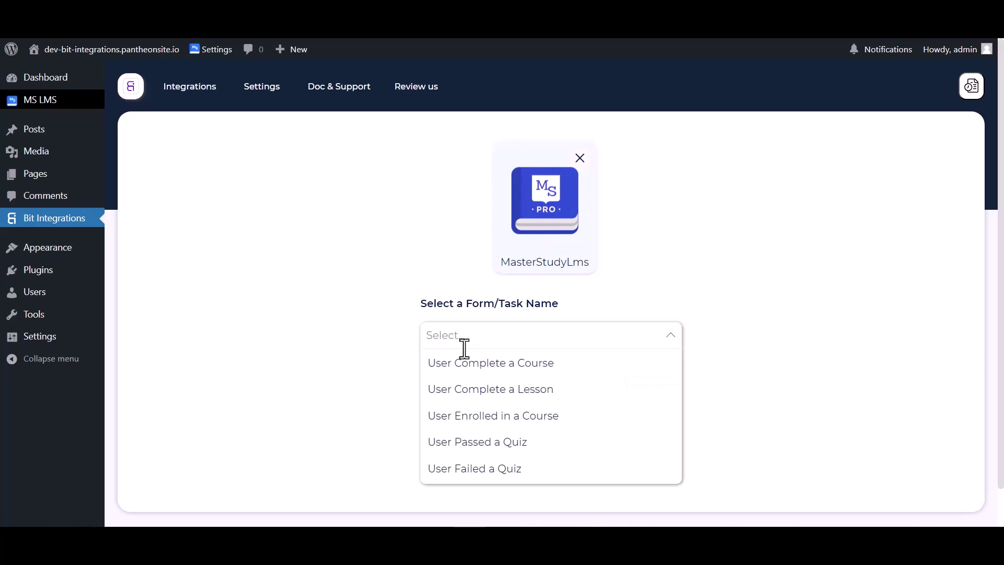
{"action": "left_click", "coordinate": [469, 419]}
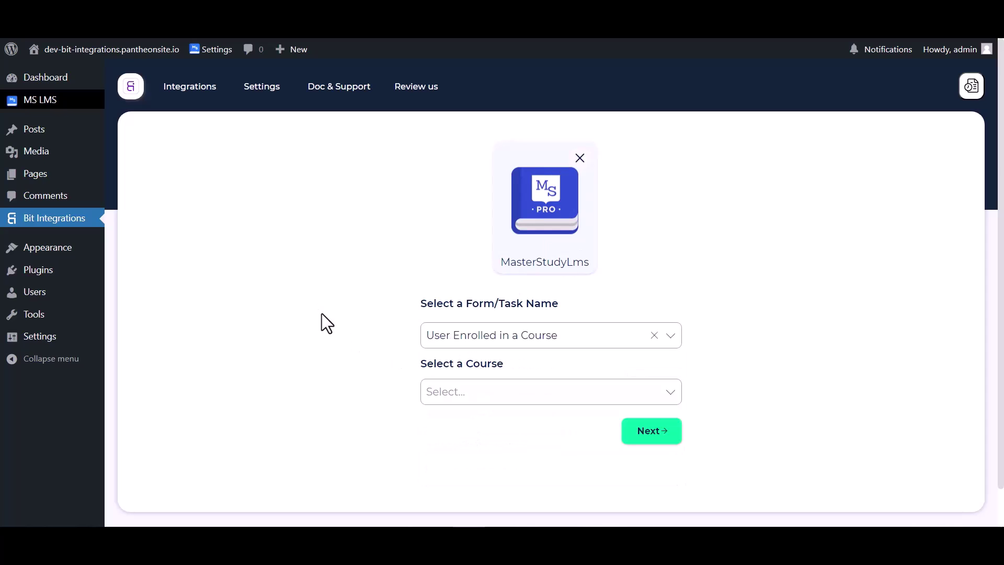
{"action": "left_click", "coordinate": [456, 400]}
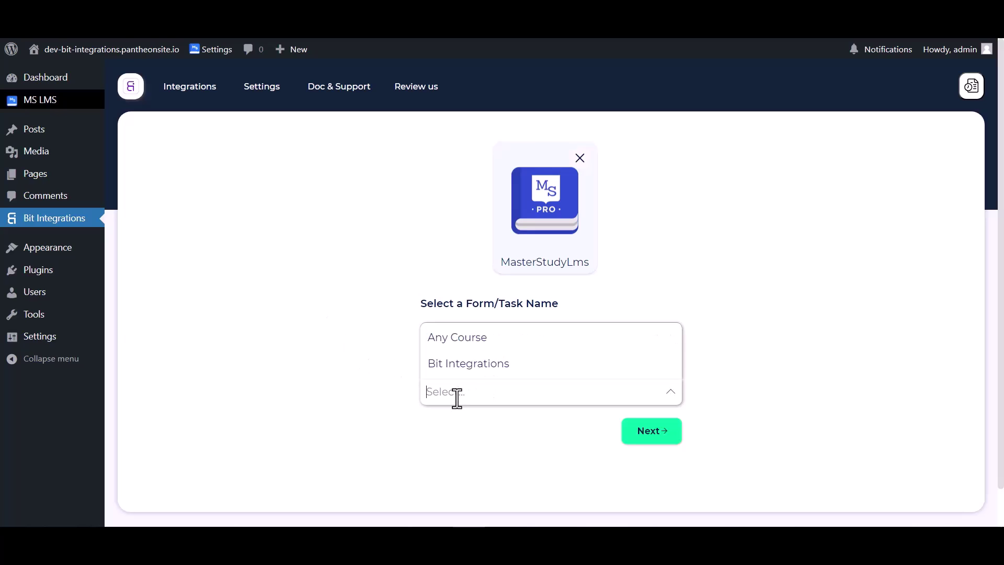
{"action": "left_click", "coordinate": [467, 371]}
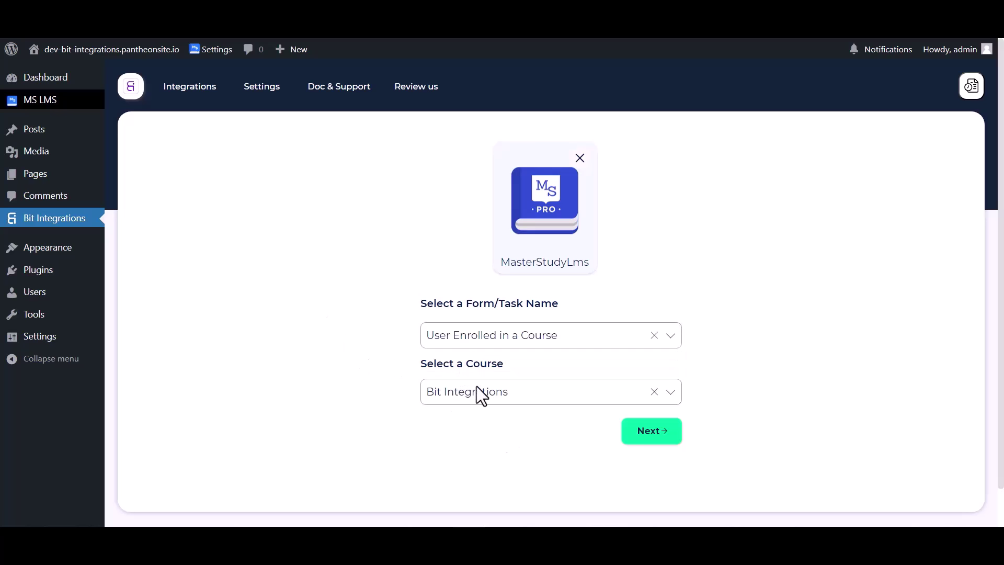
{"action": "left_click", "coordinate": [640, 439]}
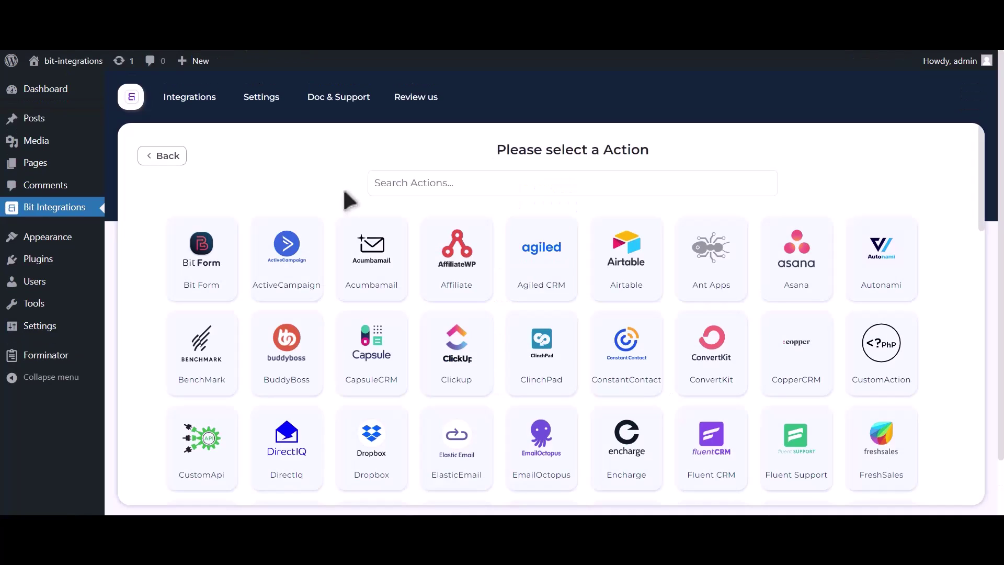
Pick Zoom as the action and locate the note on getting the Client ID and SECRET.
{"action": "left_click", "coordinate": [449, 193]}
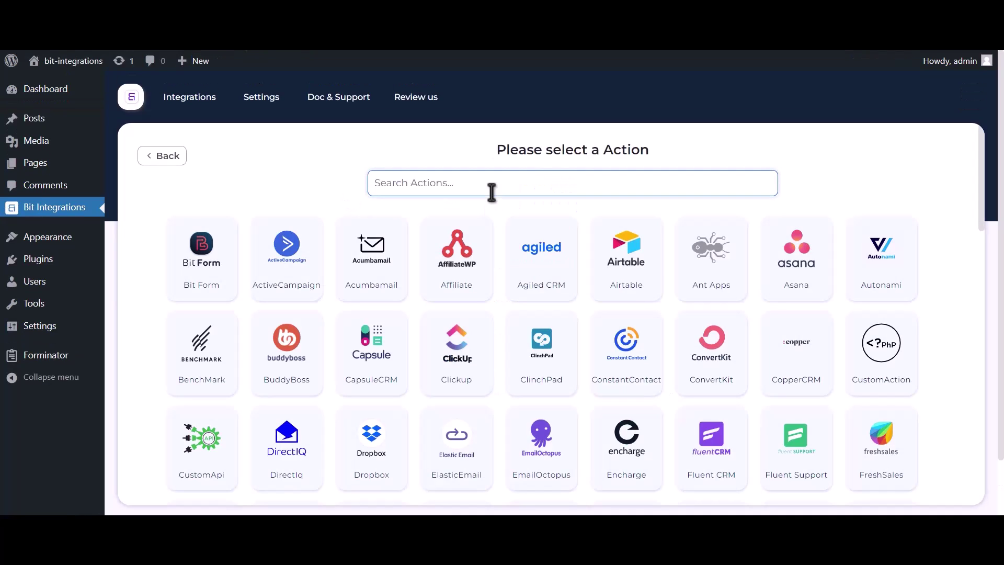
{"action": "type", "text": "zoom"}
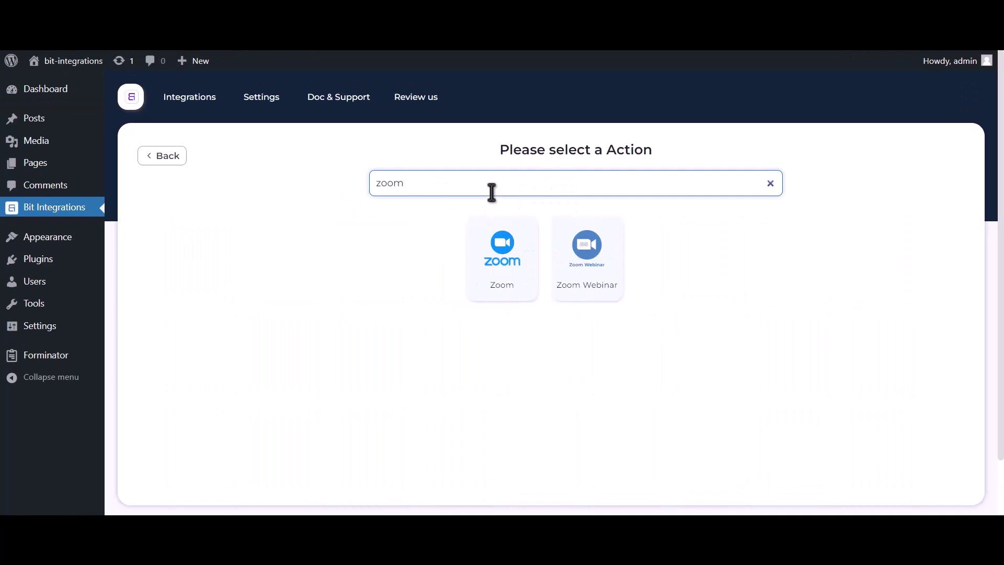
{"action": "left_click", "coordinate": [504, 288]}
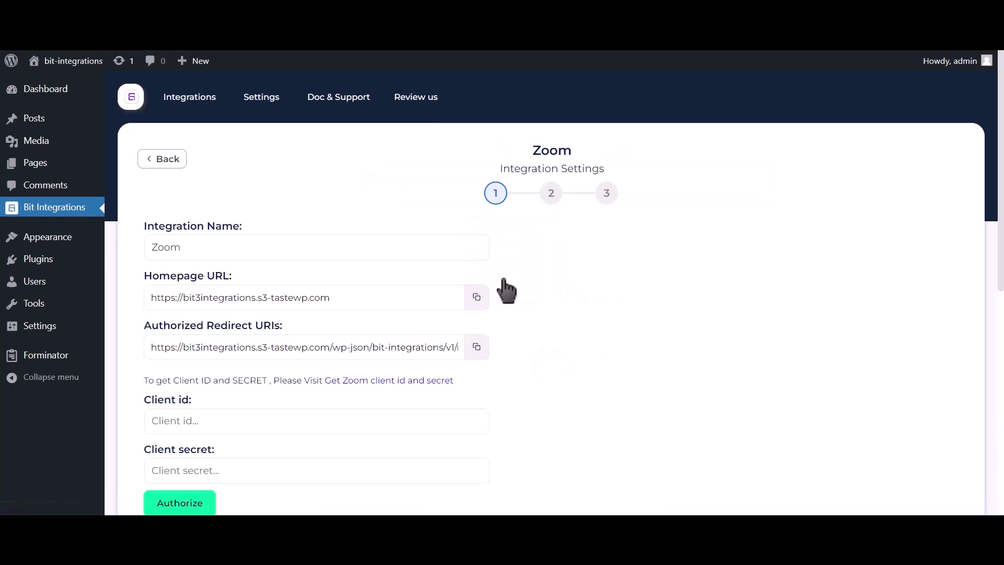
{"action": "scroll", "coordinate": [502, 282], "scroll_direction": "down", "scroll_amount": 2}
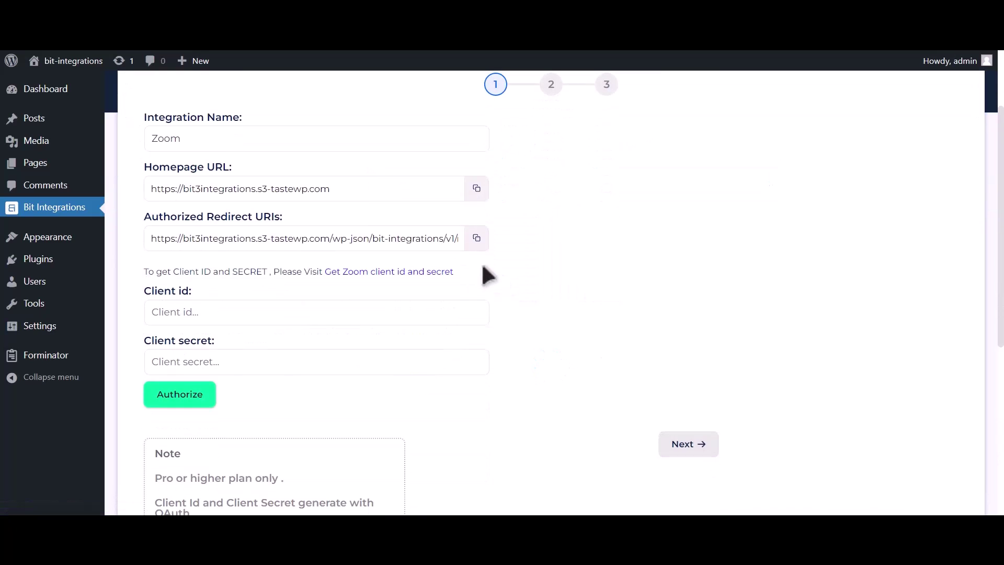
{"action": "left_click_drag", "start_coordinate": [144, 272], "coordinate": [421, 285]}
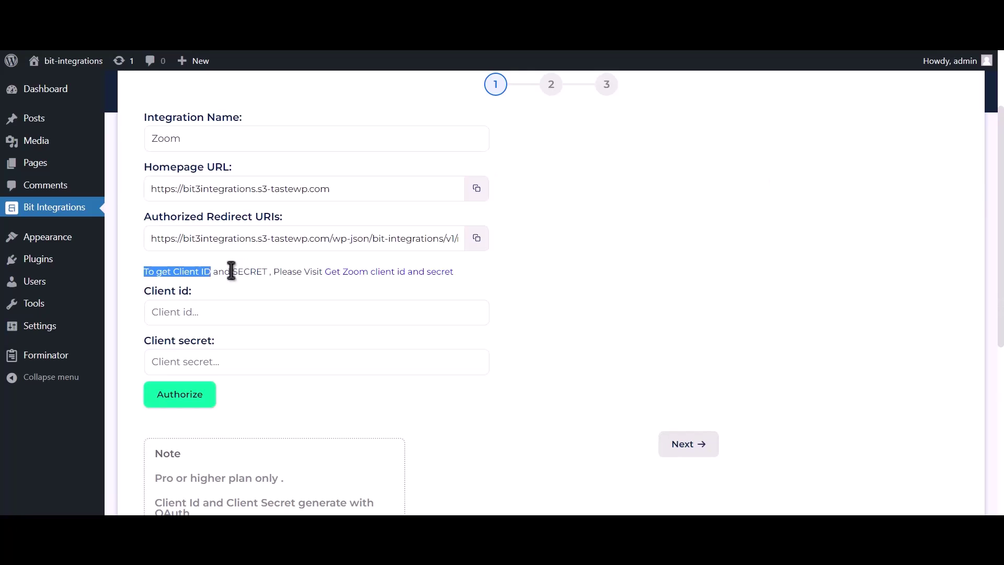
Create an unpublished OAuth app named 'Bit integrations' in Zoom App Marketplace.
{"action": "left_click", "coordinate": [422, 285]}
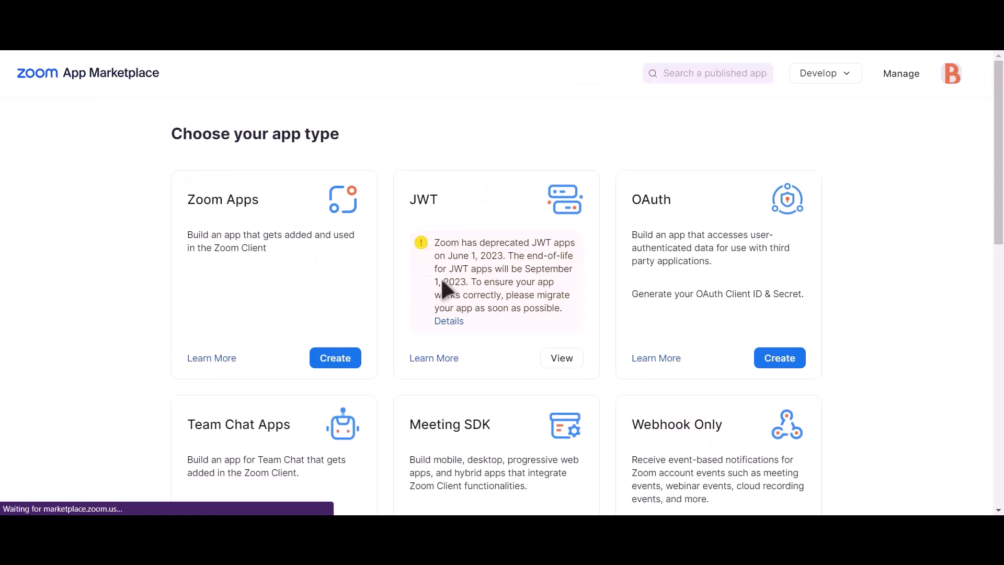
{"action": "left_click", "coordinate": [789, 365]}
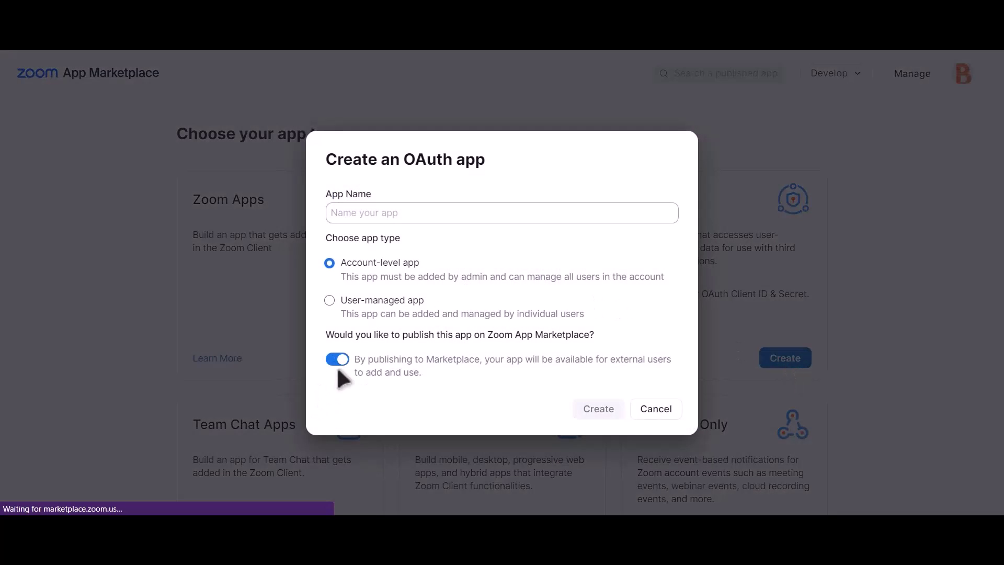
{"action": "left_click", "coordinate": [339, 360]}
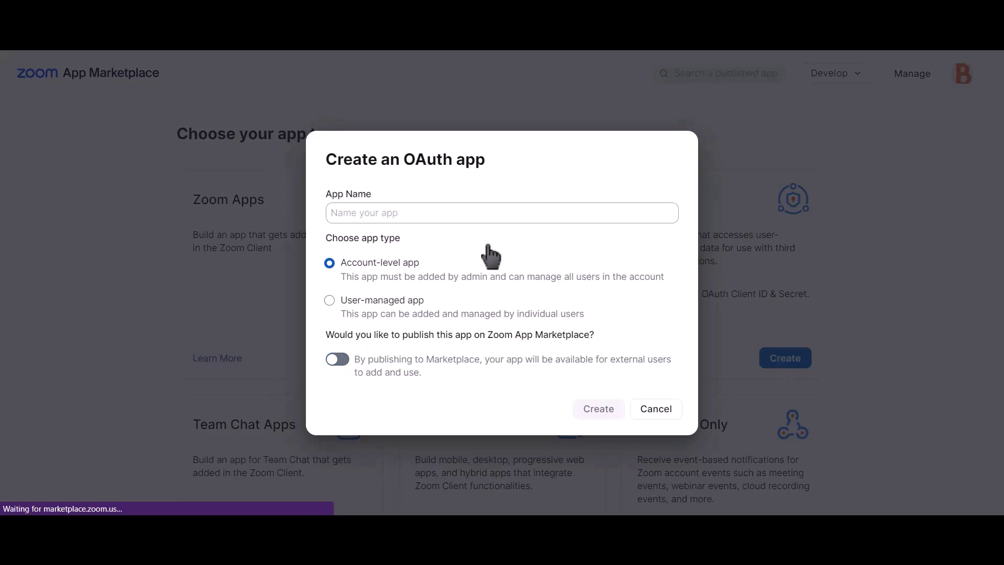
{"action": "left_click", "coordinate": [476, 212]}
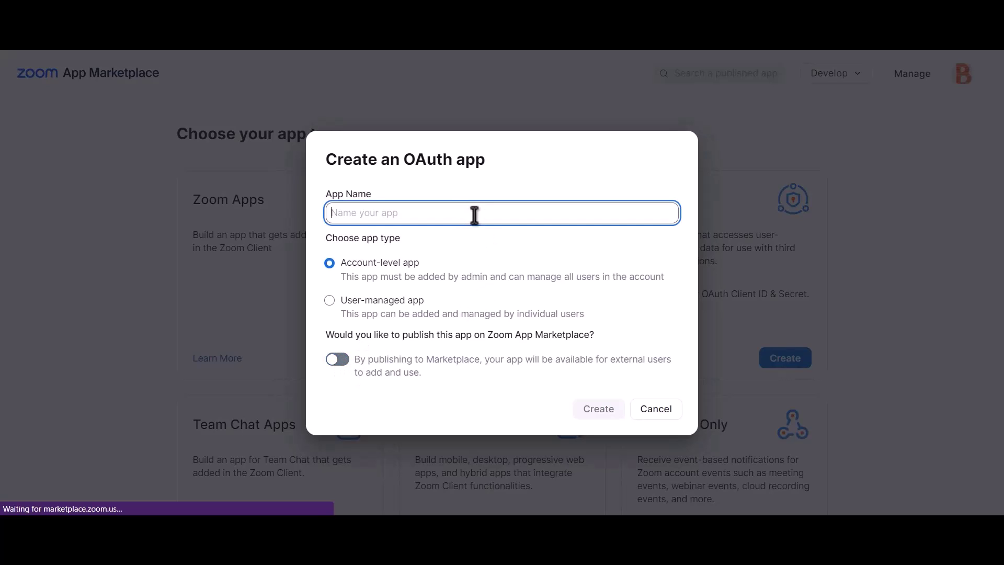
{"action": "type", "text": "Bit "}
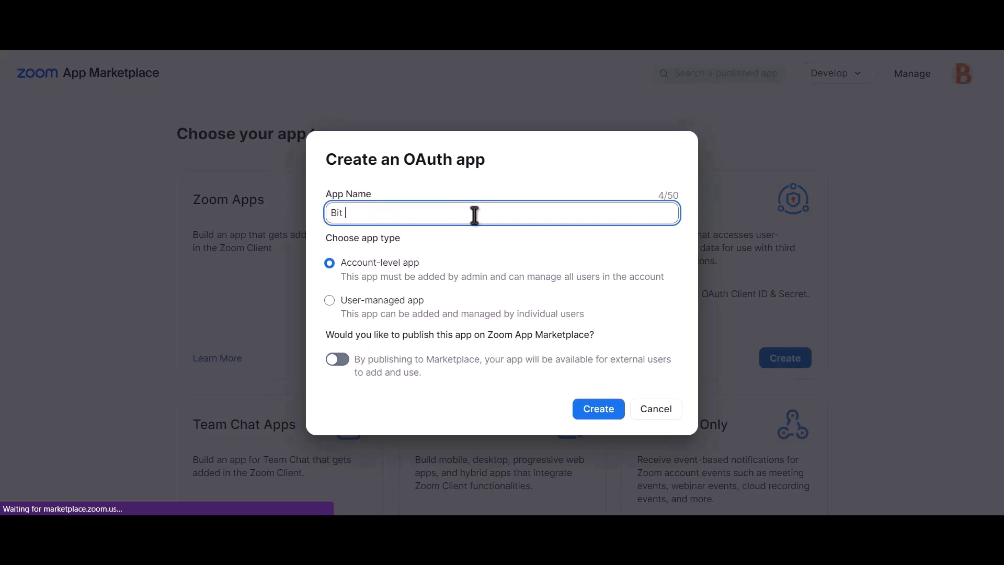
{"action": "type", "text": "integrations"}
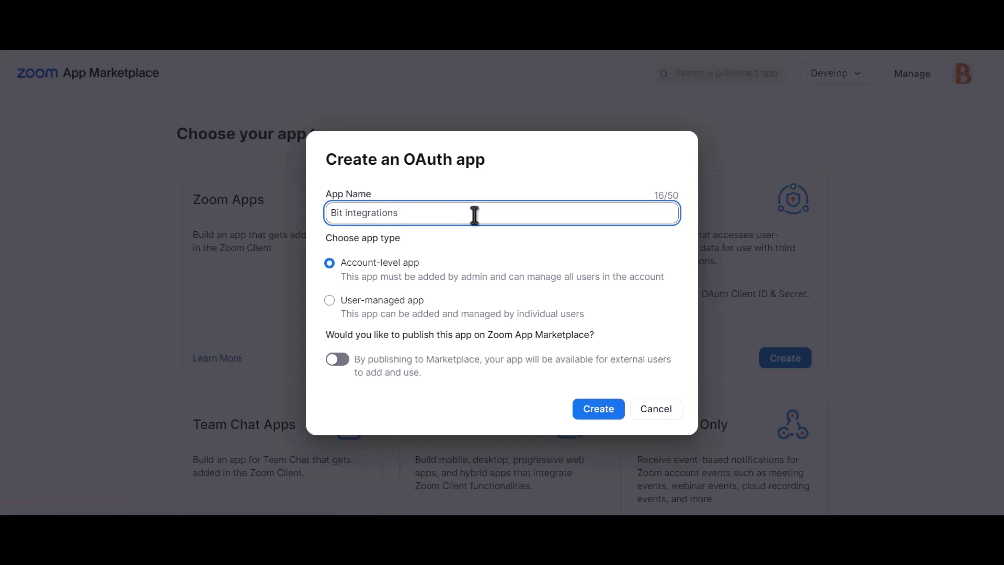
{"action": "left_click", "coordinate": [604, 417]}
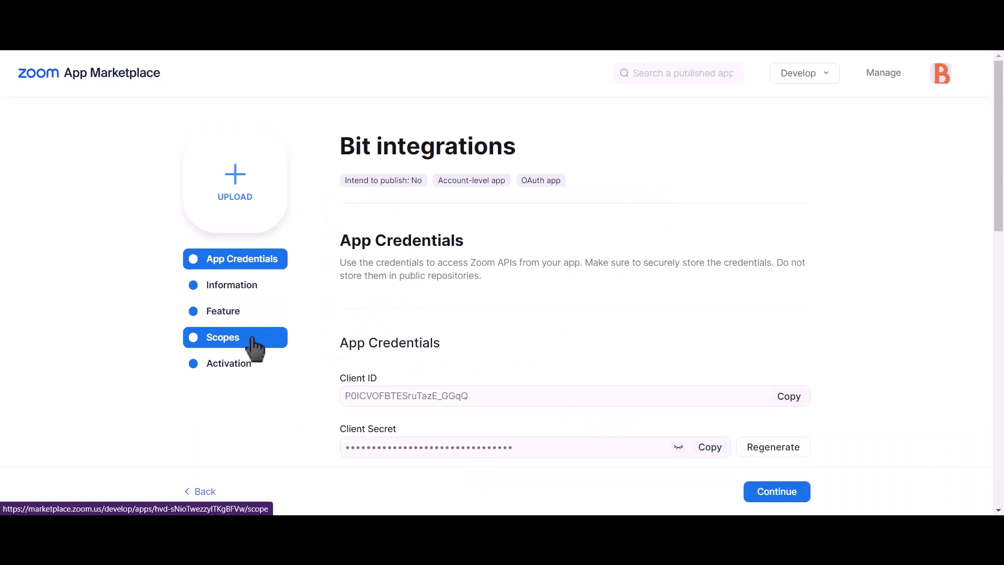
Add the meeting scopes for sub-account user meetings and viewing all user meetings.
{"action": "left_click", "coordinate": [230, 341]}
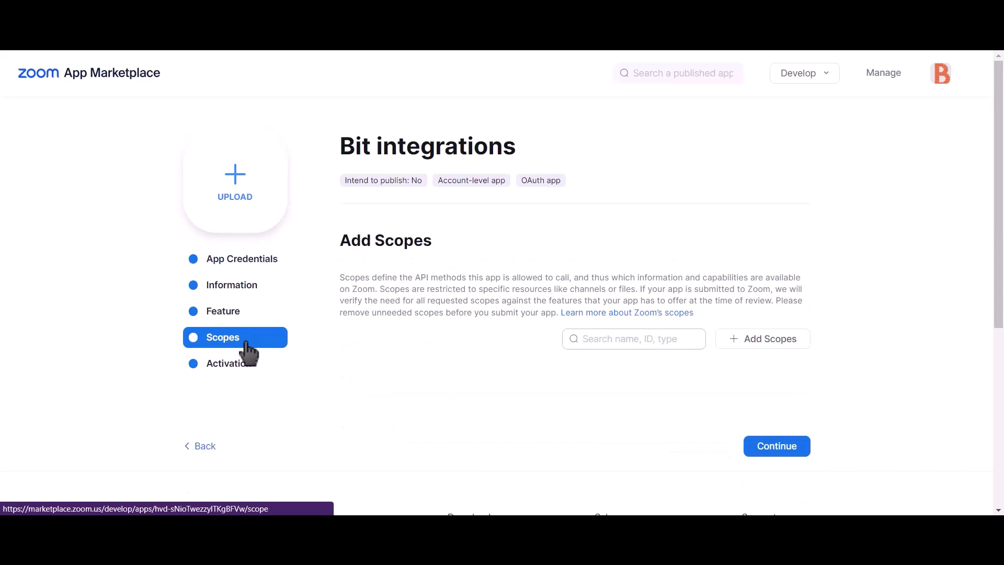
{"action": "left_click", "coordinate": [783, 349]}
{"action": "left_click", "coordinate": [783, 349]}
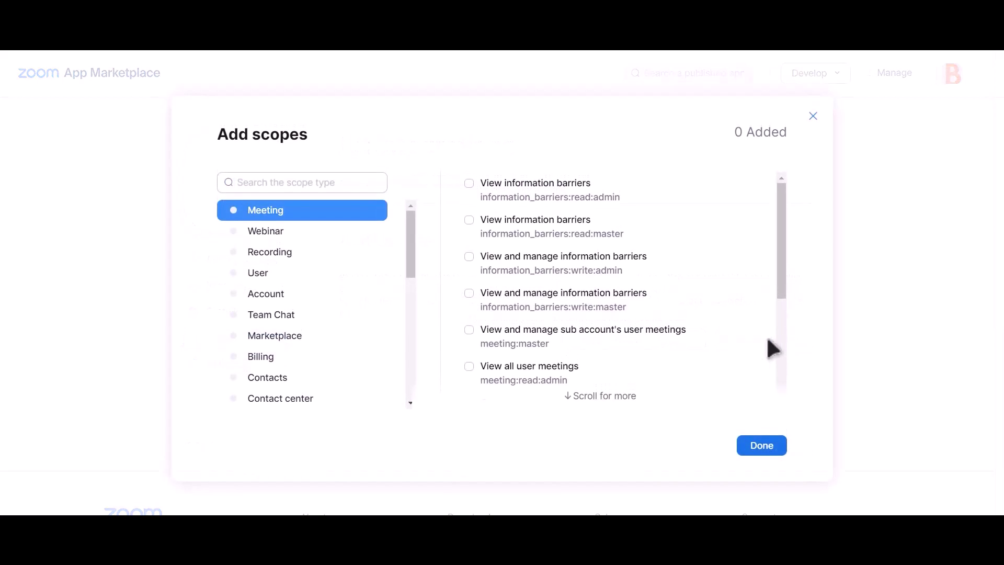
{"action": "left_click", "coordinate": [470, 332]}
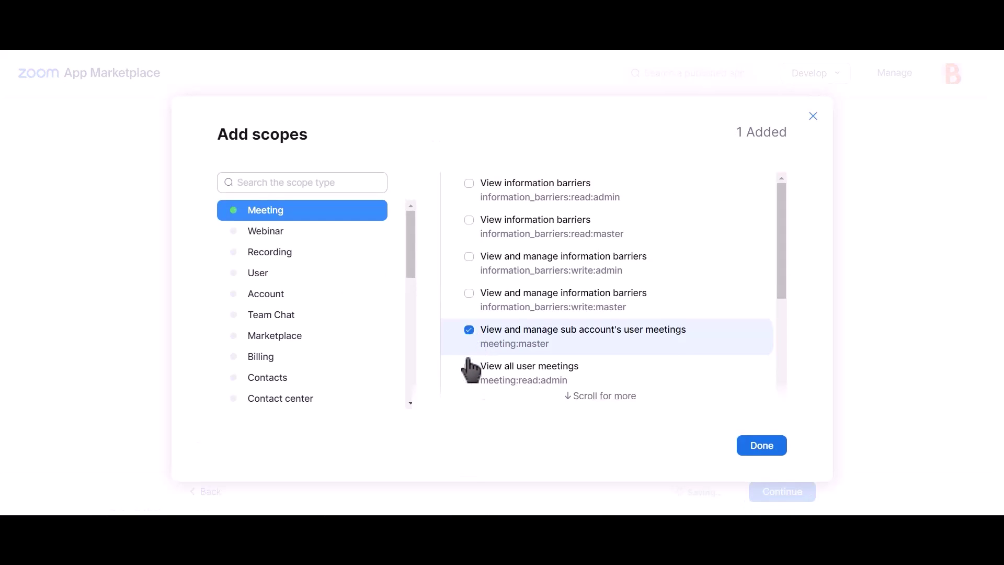
{"action": "left_click", "coordinate": [470, 367]}
{"action": "scroll", "coordinate": [585, 324], "scroll_direction": "down", "scroll_amount": 1}
{"action": "scroll", "coordinate": [586, 327], "scroll_direction": "down", "scroll_amount": 3}
{"action": "scroll", "coordinate": [580, 324], "scroll_direction": "up", "scroll_amount": 1}
{"action": "scroll", "coordinate": [581, 324], "scroll_direction": "up", "scroll_amount": 3}
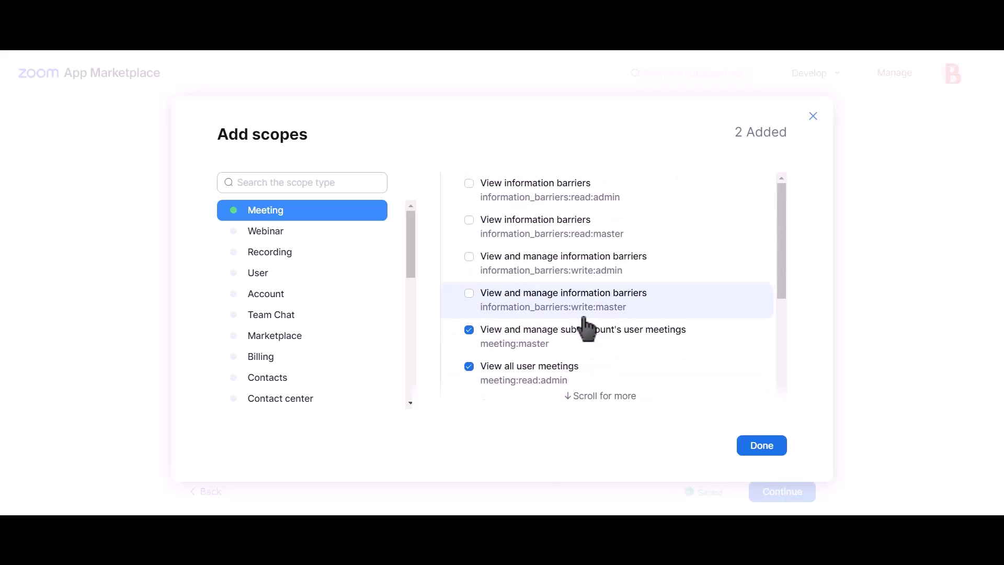
{"action": "scroll", "coordinate": [586, 329], "scroll_direction": "down", "scroll_amount": 2}
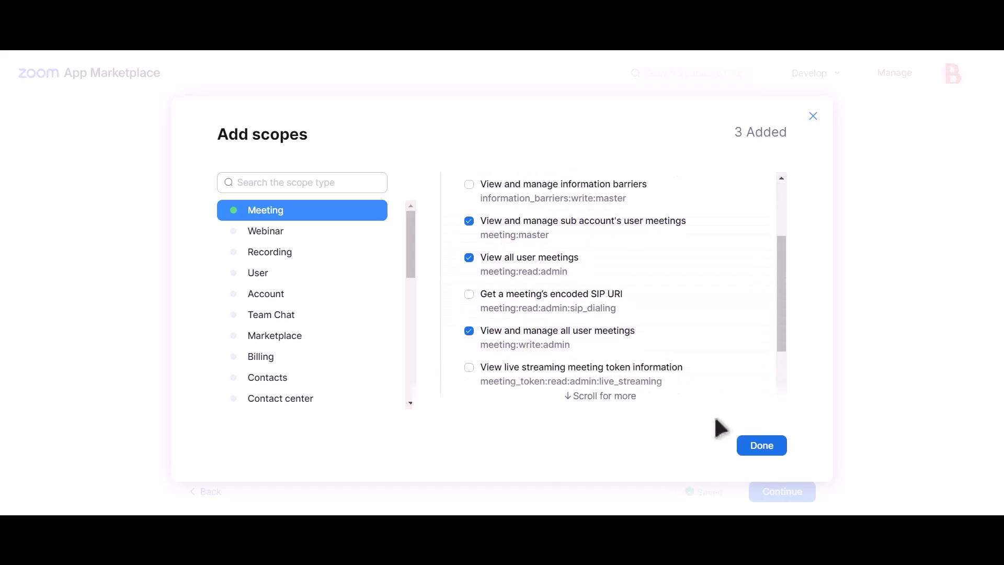
Add the sub-account user information and user management scopes, then confirm the selection.
{"action": "left_click", "coordinate": [278, 277]}
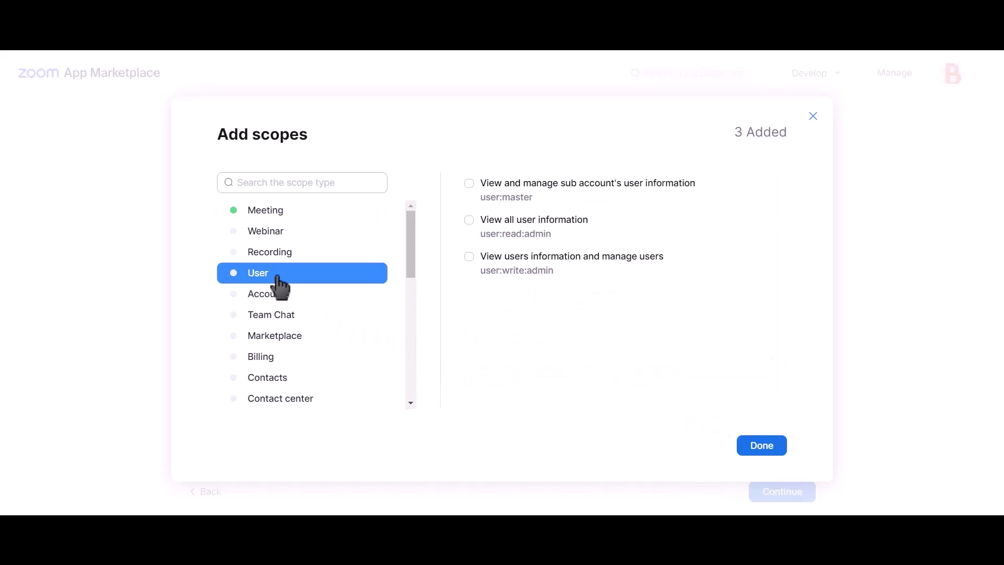
{"action": "left_click", "coordinate": [514, 203]}
{"action": "left_click", "coordinate": [518, 268]}
{"action": "left_click", "coordinate": [761, 449]}
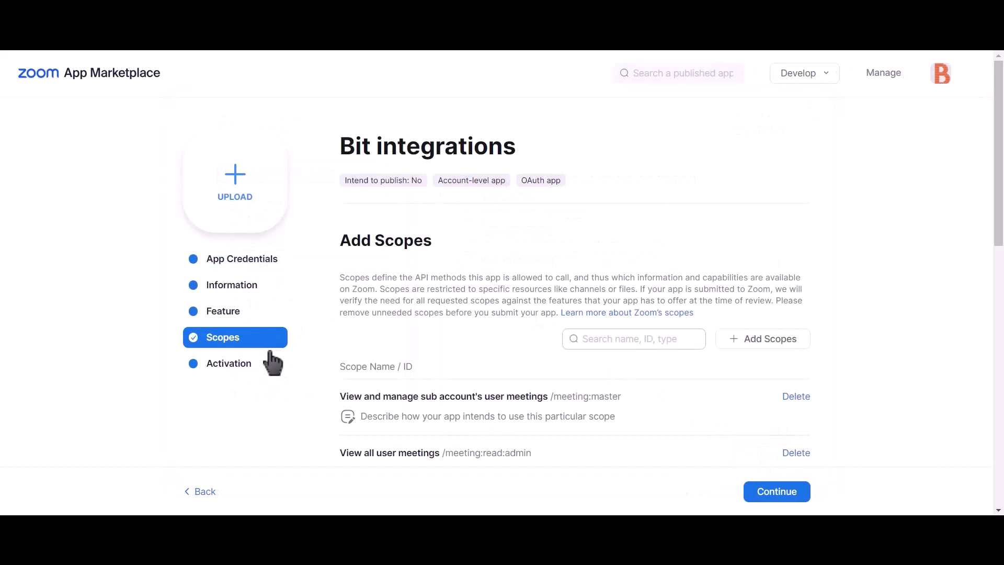
Copy the Client ID from the Bit integrations app's App Credentials page.
{"action": "left_click", "coordinate": [254, 274]}
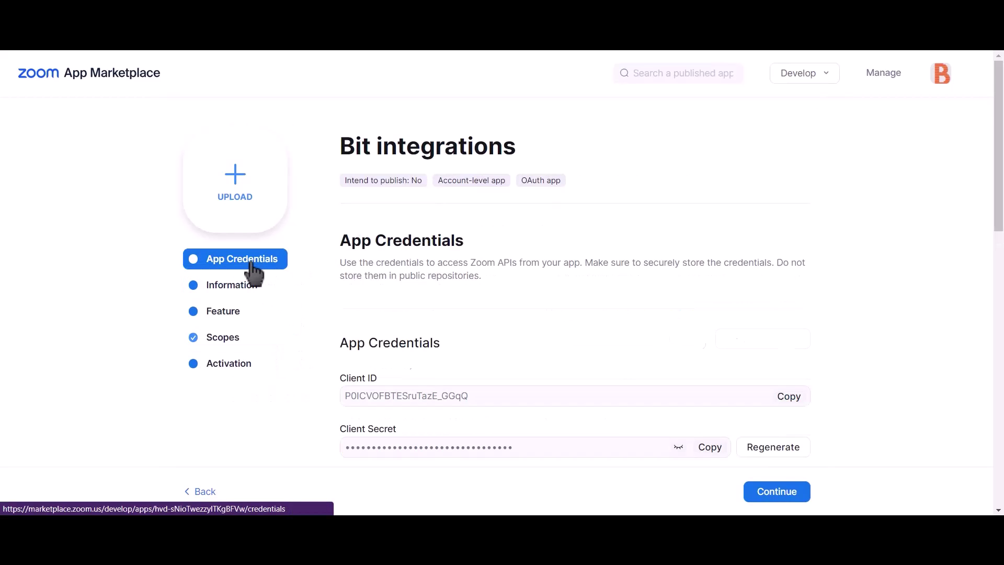
{"action": "left_click", "coordinate": [792, 400]}
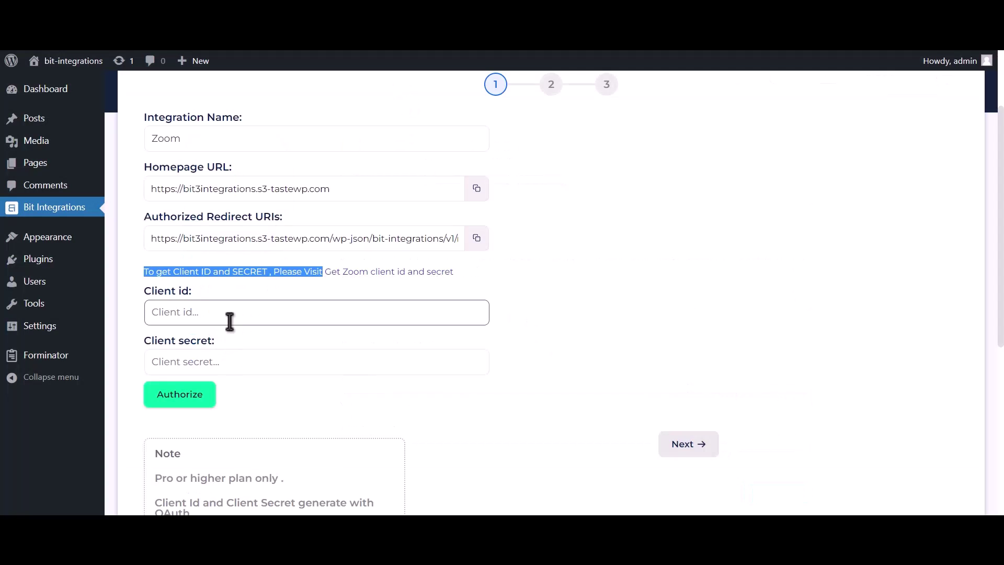
Paste the Zoom Client ID and Client Secret into the form and copy the redirect URI.
{"action": "left_click", "coordinate": [229, 320]}
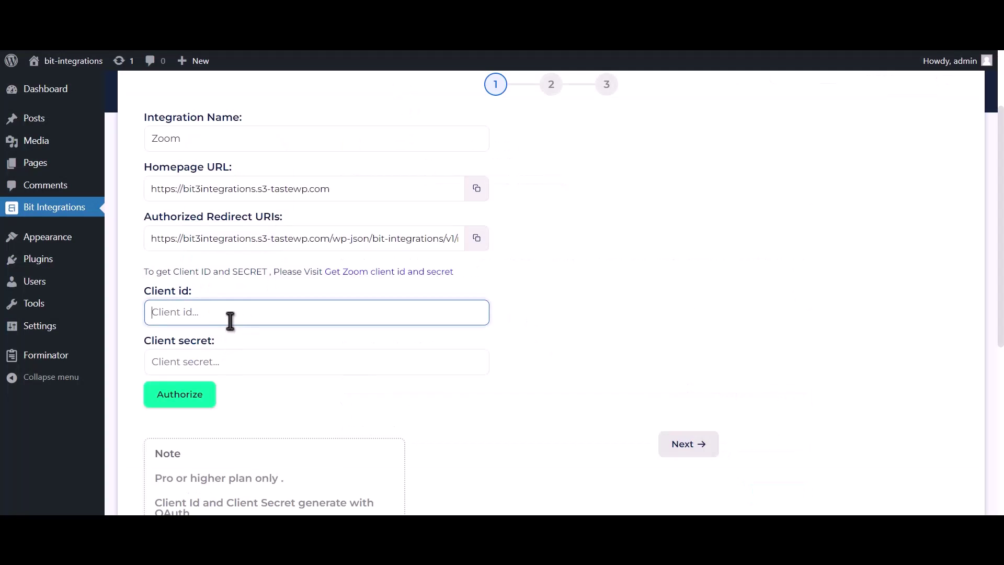
{"action": "key", "text": "ctrl+v"}
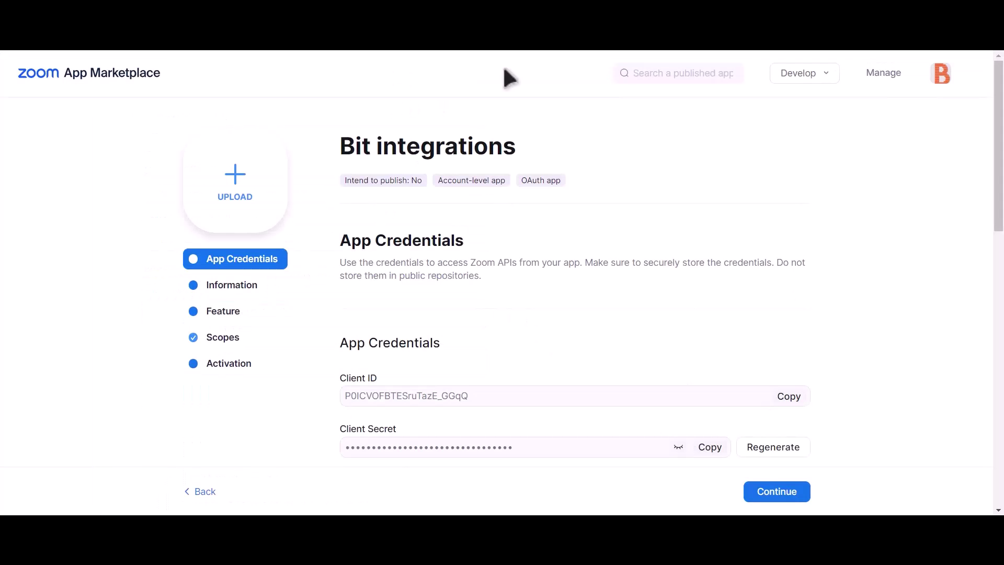
{"action": "left_click_drag", "start_coordinate": [340, 428], "coordinate": [413, 431]}
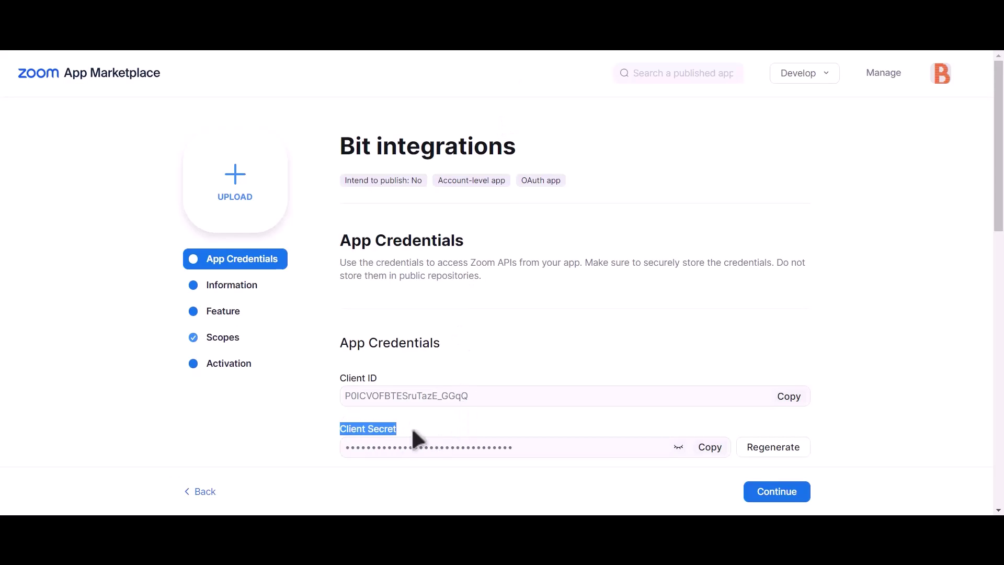
{"action": "left_click", "coordinate": [710, 446]}
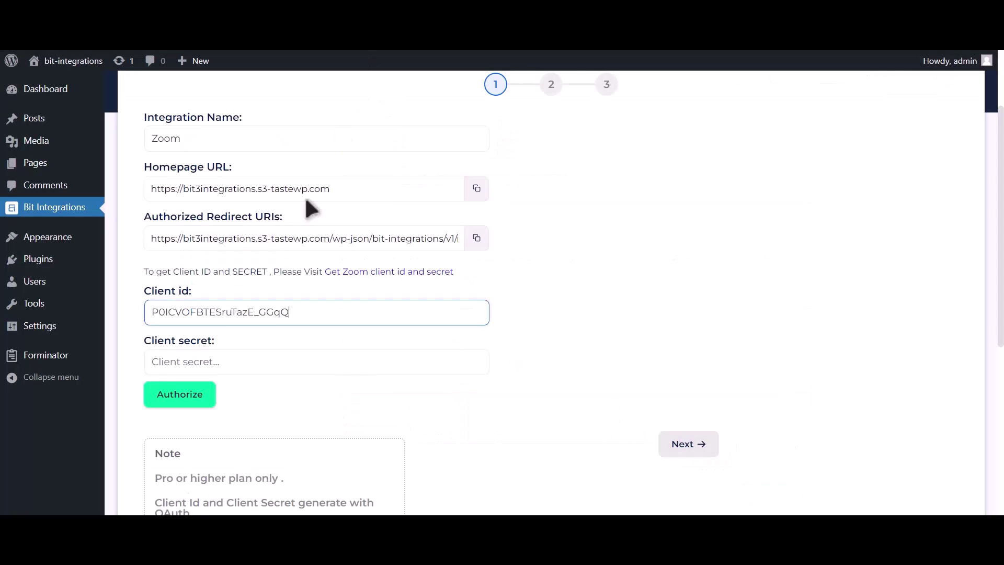
{"action": "left_click", "coordinate": [256, 362]}
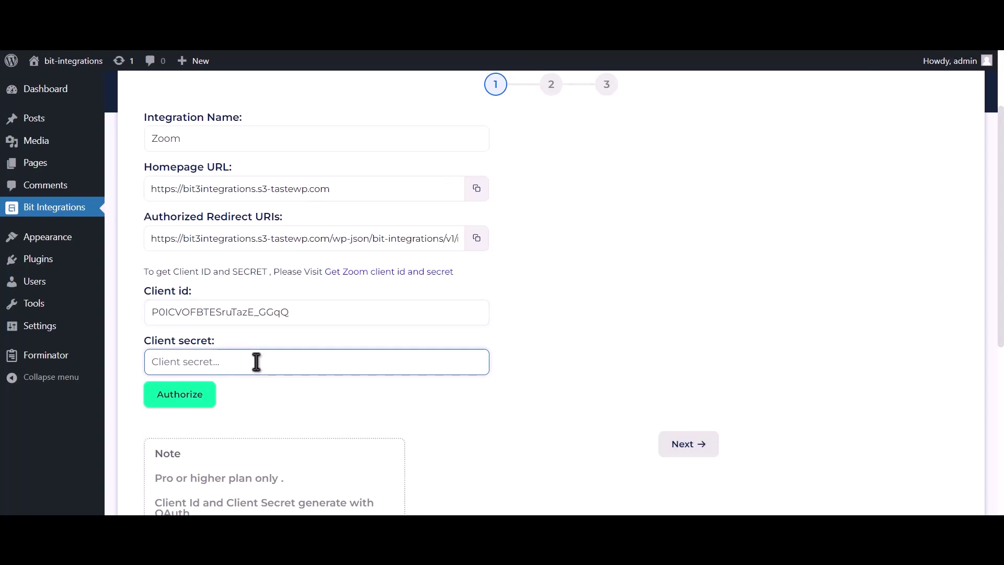
{"action": "key", "text": "ctrl+v"}
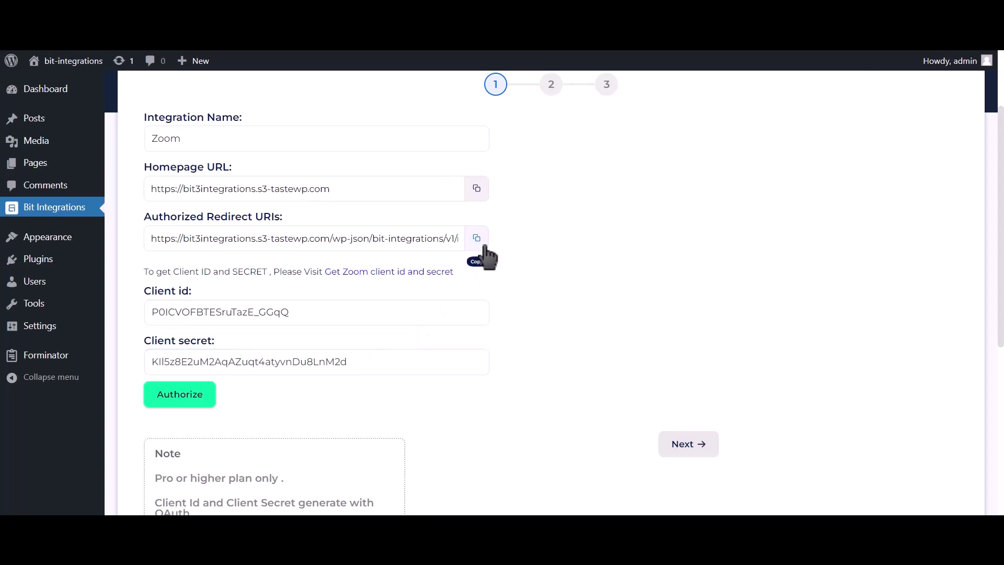
{"action": "left_click", "coordinate": [477, 240]}
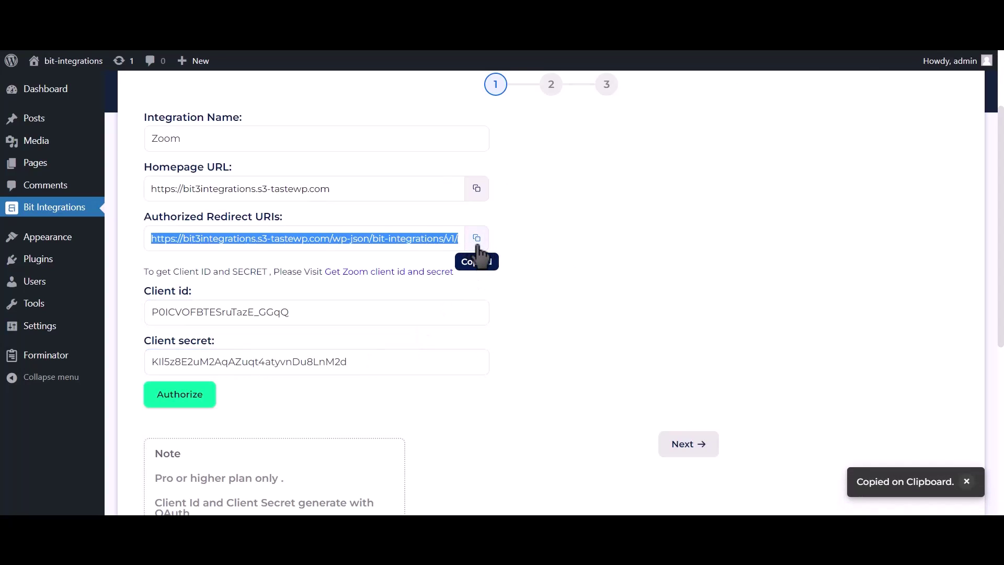
{"action": "key", "text": "alt+Tab"}
Paste the redirect URI into the Zoom app's OAuth redirect URL and allow list.
{"action": "scroll", "coordinate": [539, 246], "scroll_direction": "down", "scroll_amount": 2}
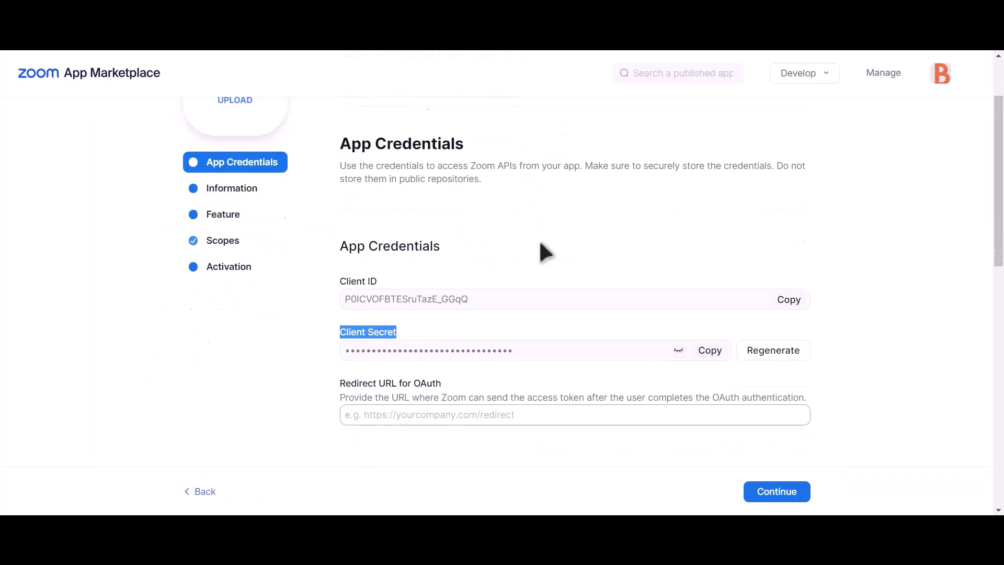
{"action": "left_click", "coordinate": [401, 398]}
{"action": "key", "text": "ctrl+v"}
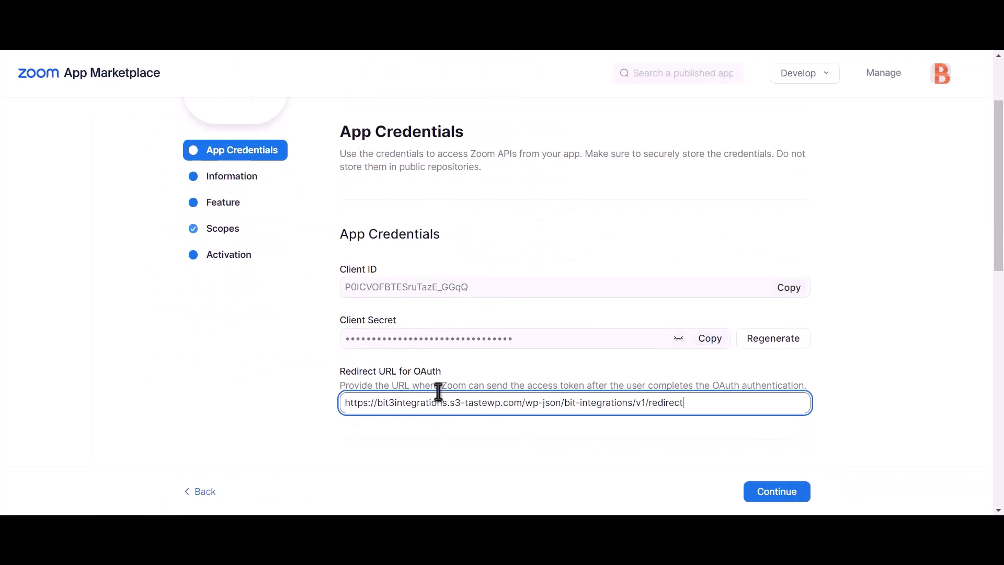
{"action": "scroll", "coordinate": [448, 388], "scroll_direction": "down", "scroll_amount": 2}
{"action": "scroll", "coordinate": [449, 388], "scroll_direction": "down", "scroll_amount": 4}
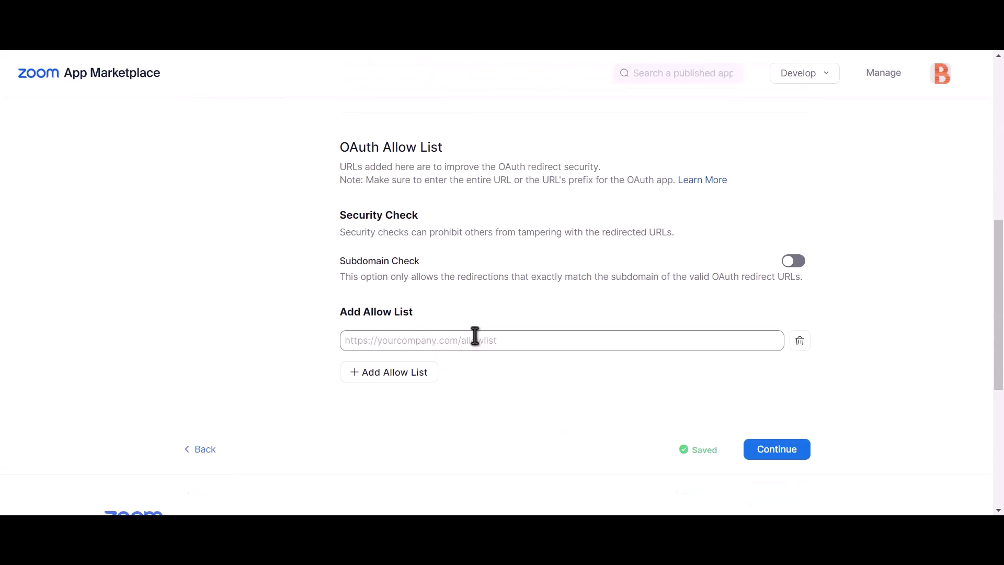
{"action": "left_click", "coordinate": [448, 341]}
{"action": "key", "text": "ctrl+v"}
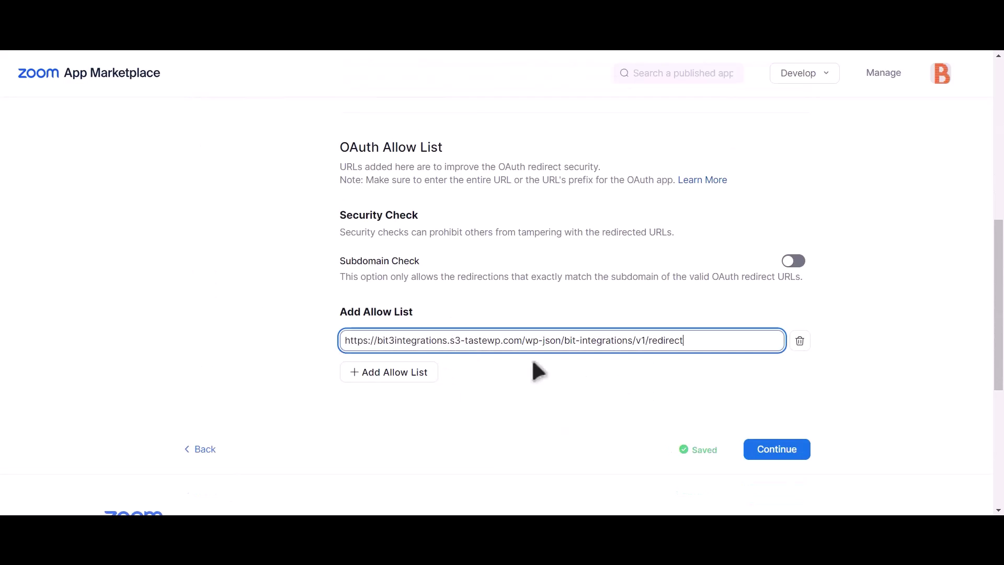
{"action": "left_click", "coordinate": [648, 389]}
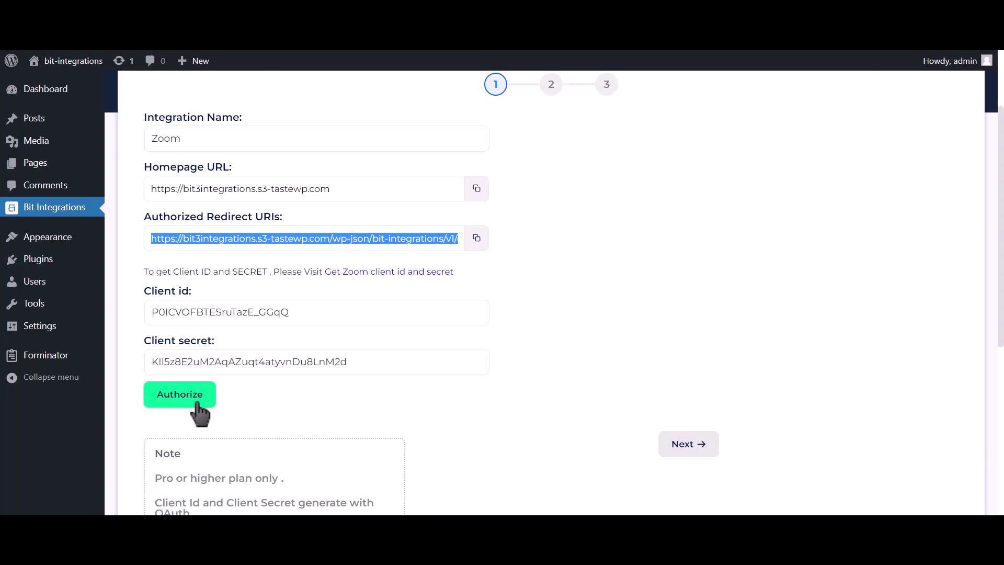
Authorize the Zoom connection by allowing Bit integrations access in the Zoom popup.
{"action": "left_click", "coordinate": [196, 403]}
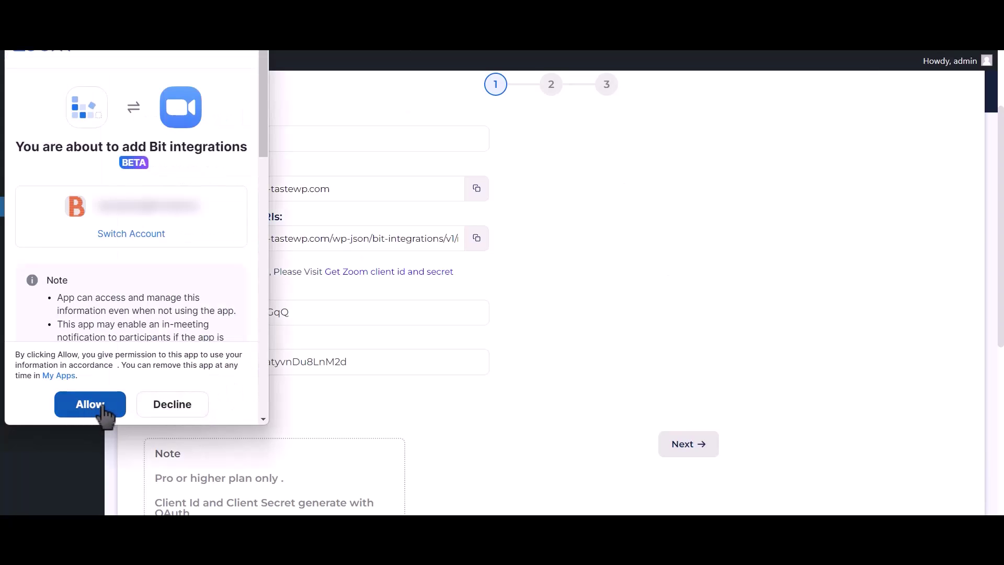
{"action": "left_click", "coordinate": [102, 407]}
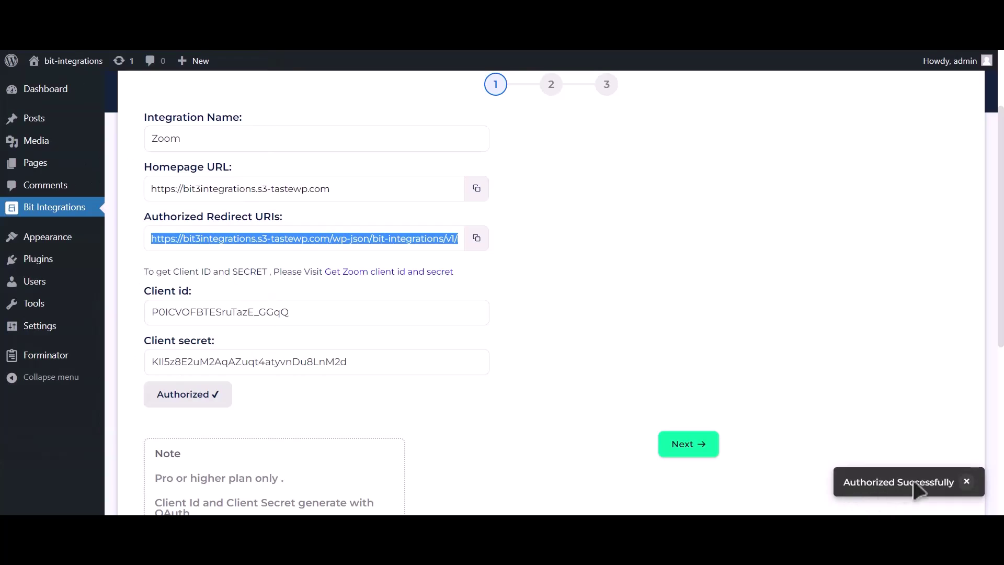
Continue the integration setup and start scheduling a new meeting in the Zoom web portal.
{"action": "left_click", "coordinate": [704, 453]}
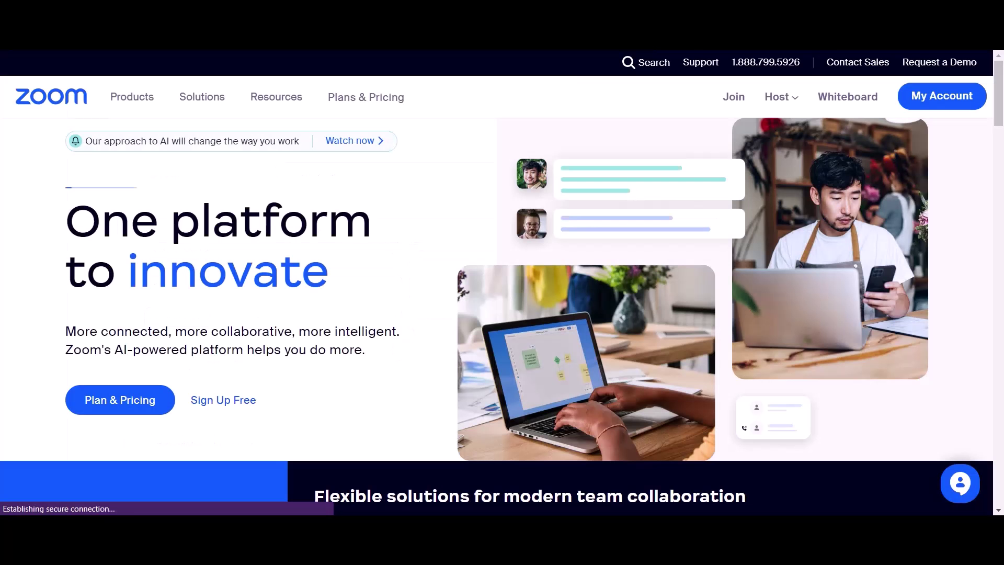
{"action": "left_click", "coordinate": [928, 98]}
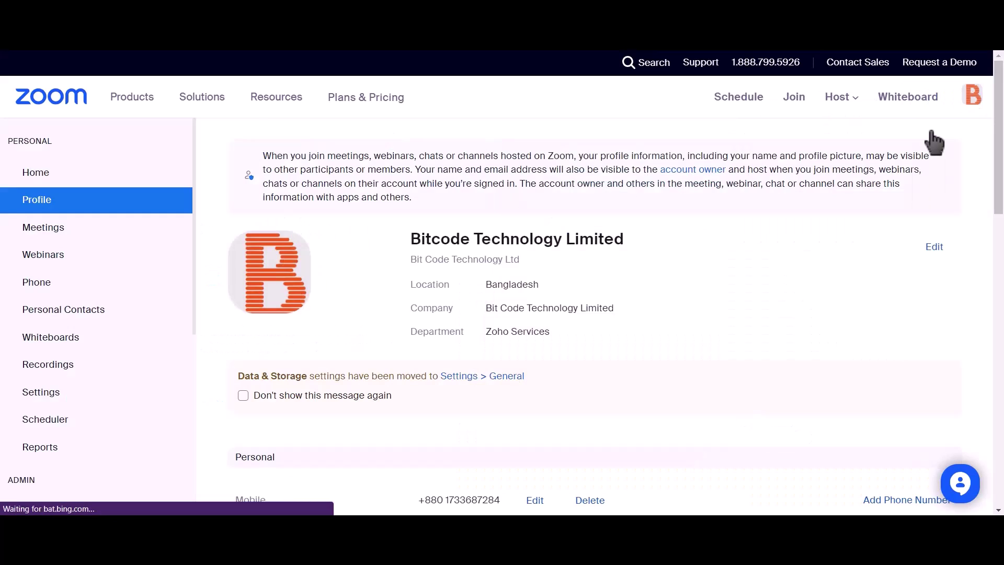
{"action": "left_click", "coordinate": [82, 239]}
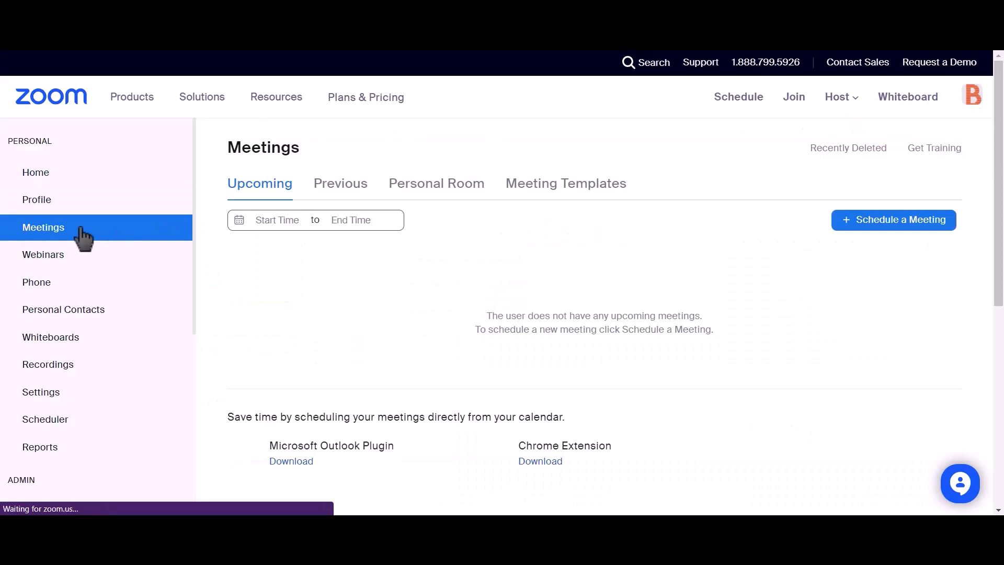
{"action": "left_click", "coordinate": [909, 232]}
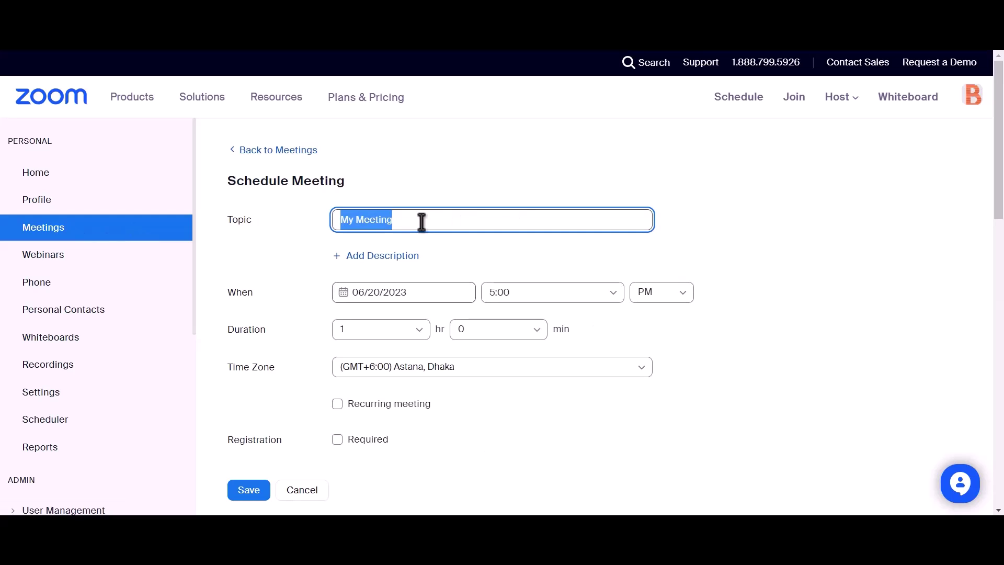
Title the meeting 'Bit Integrations' and make registration required.
{"action": "type", "text": "Bit Inte"}
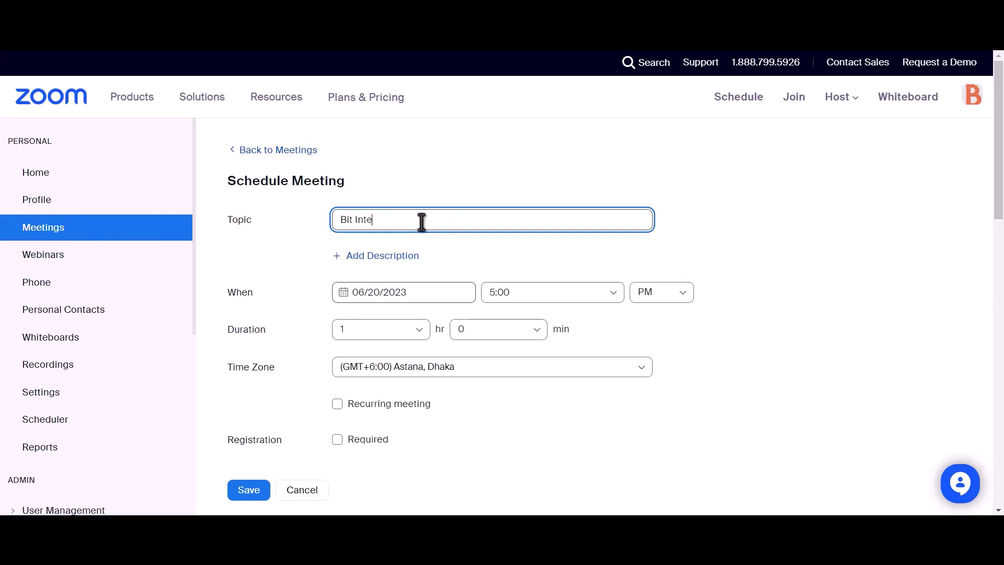
{"action": "type", "text": "grations"}
{"action": "scroll", "coordinate": [422, 221], "scroll_direction": "down", "scroll_amount": 2}
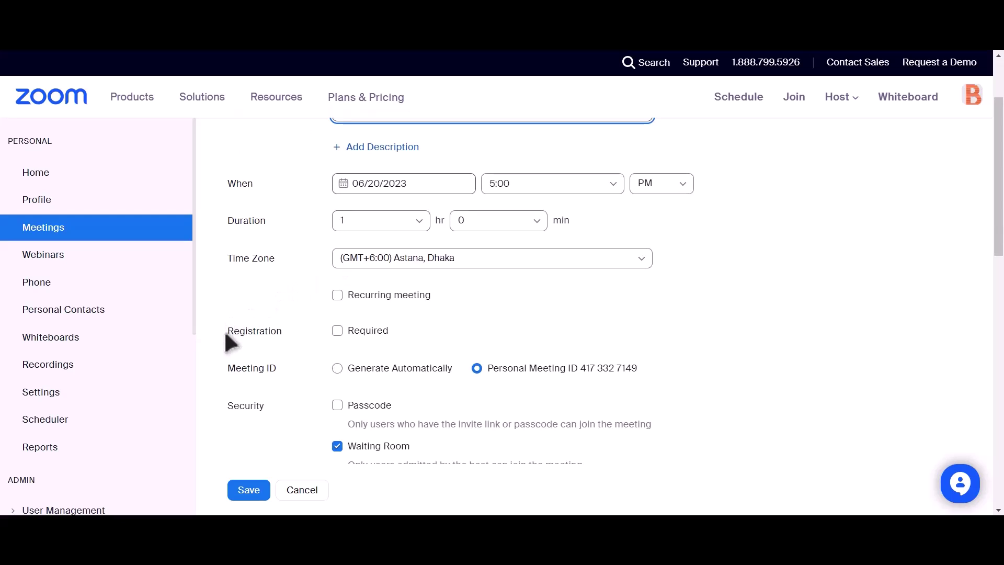
{"action": "left_click_drag", "start_coordinate": [226, 334], "coordinate": [281, 330]}
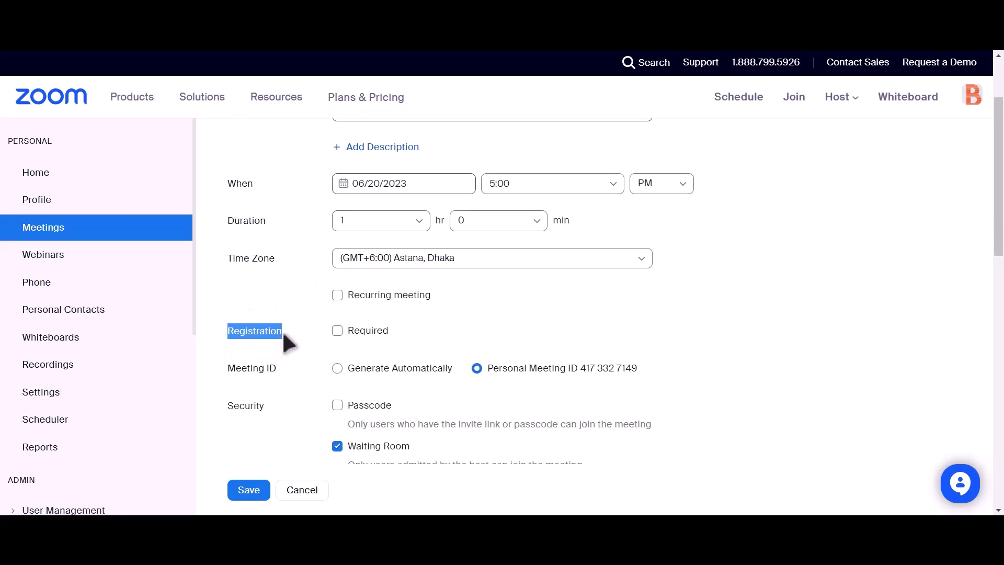
{"action": "left_click", "coordinate": [337, 330]}
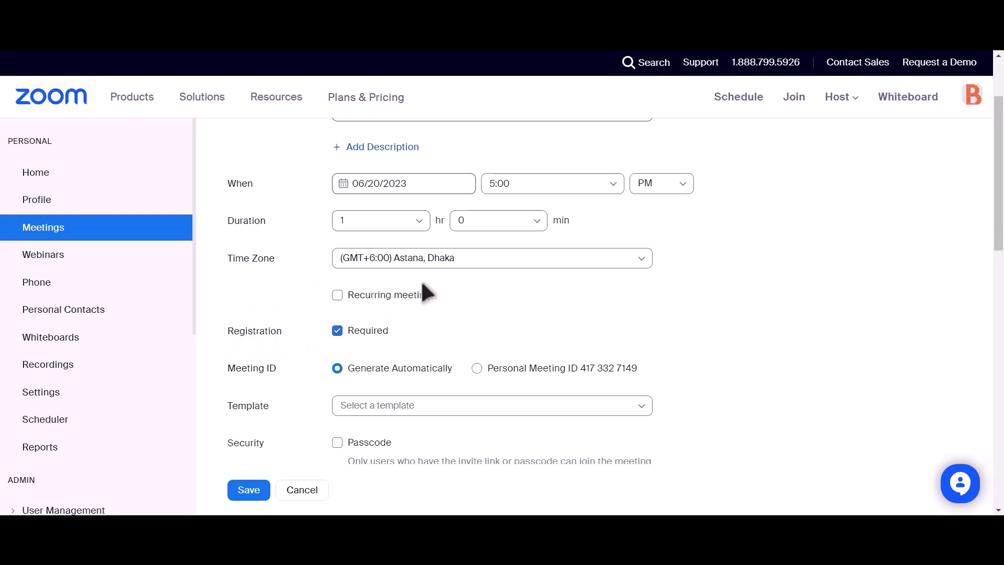
{"action": "scroll", "coordinate": [314, 433], "scroll_direction": "down", "scroll_amount": 4}
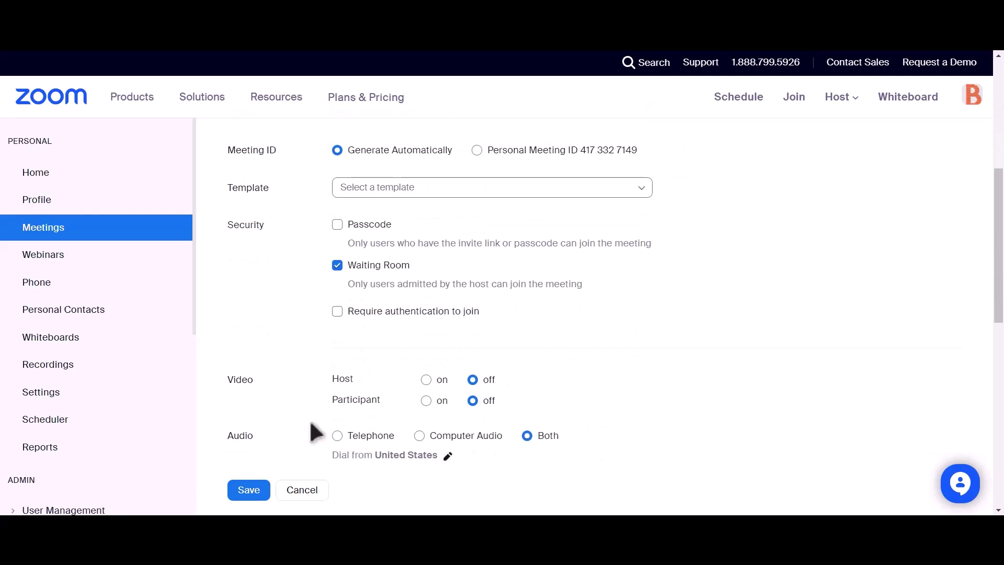
Save the new meeting, then select the Bit Integrations meeting with the Create User action.
{"action": "left_click", "coordinate": [245, 492]}
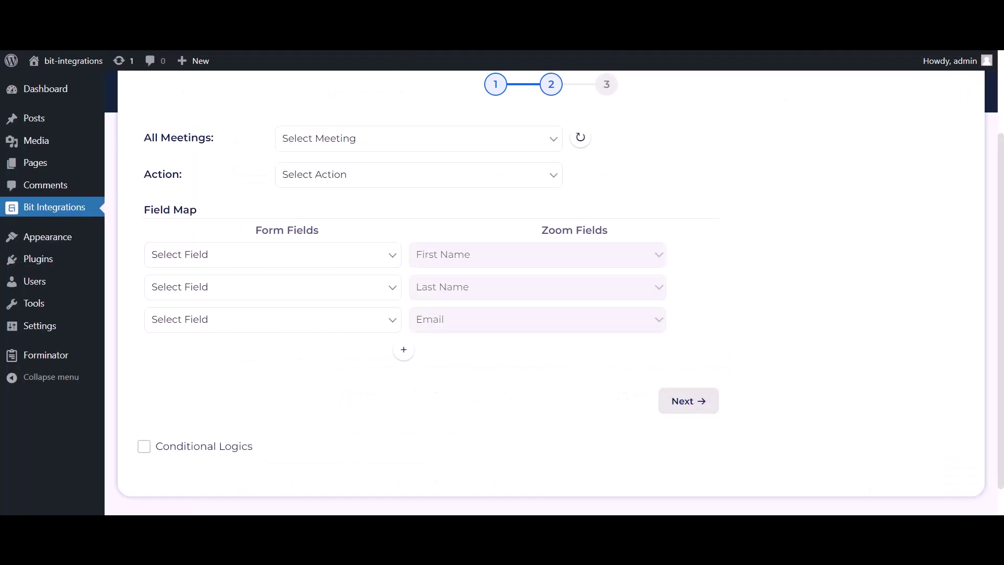
{"action": "left_click", "coordinate": [588, 142]}
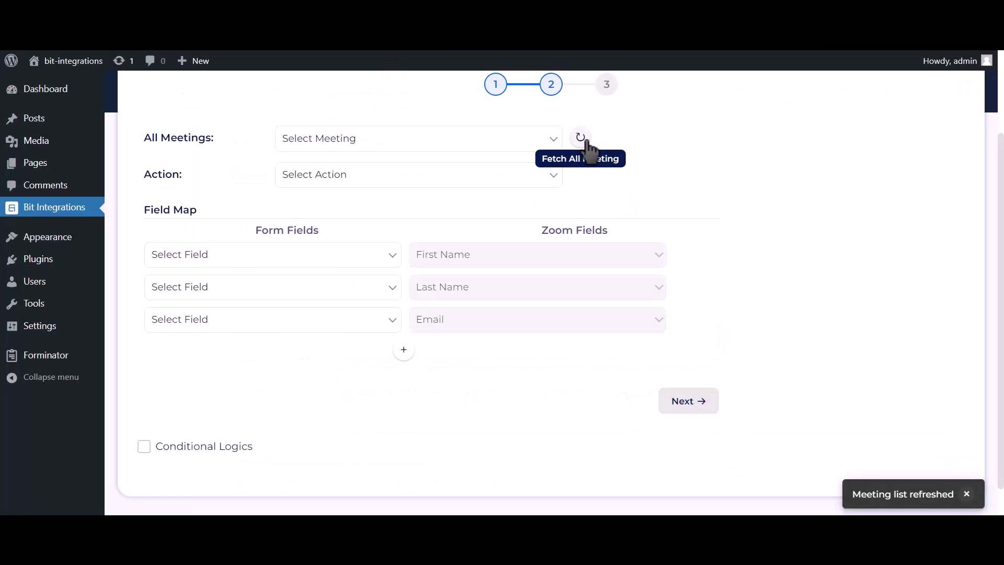
{"action": "left_click", "coordinate": [516, 139]}
{"action": "left_click", "coordinate": [379, 172]}
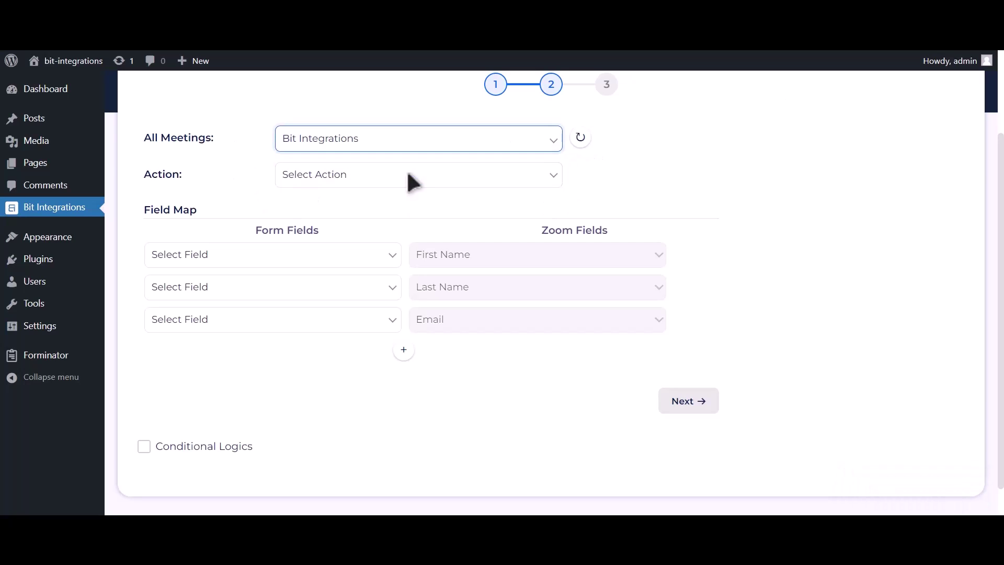
{"action": "left_click", "coordinate": [409, 178]}
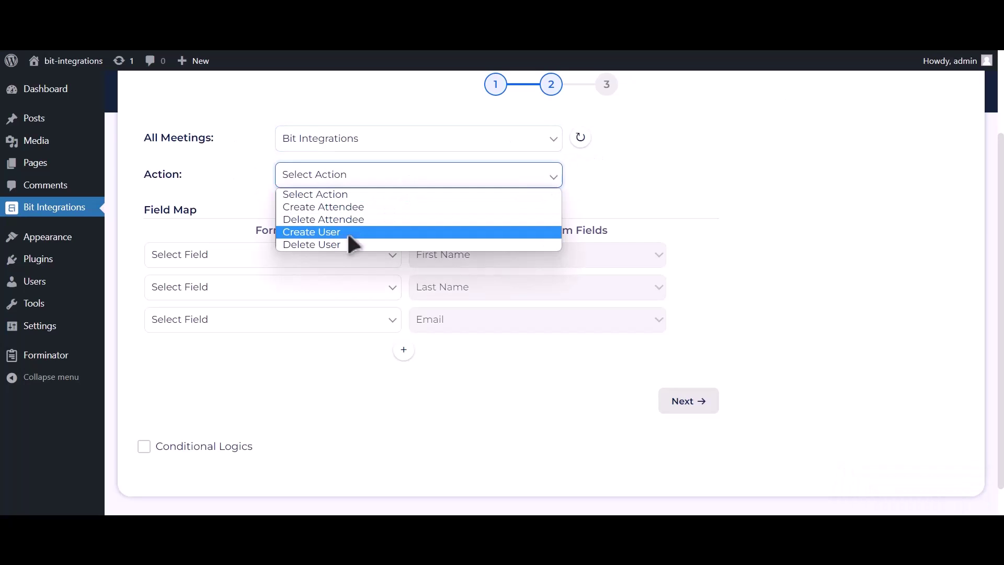
{"action": "left_click", "coordinate": [345, 232]}
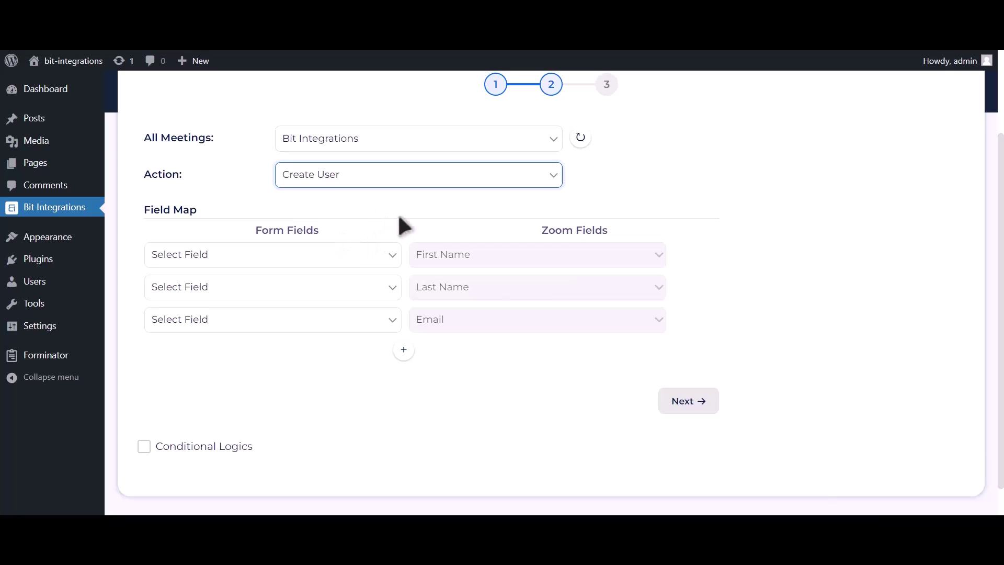
Map First Name-1, Last Name-1, Email Address-1 and Phone Number-1 to the matching Zoom fields.
{"action": "left_click", "coordinate": [349, 255]}
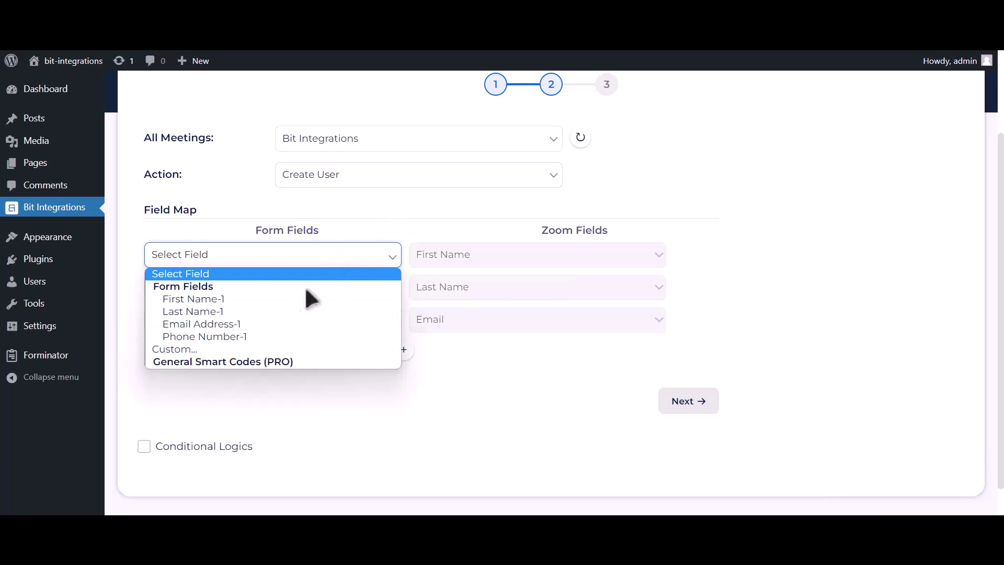
{"action": "left_click", "coordinate": [287, 299]}
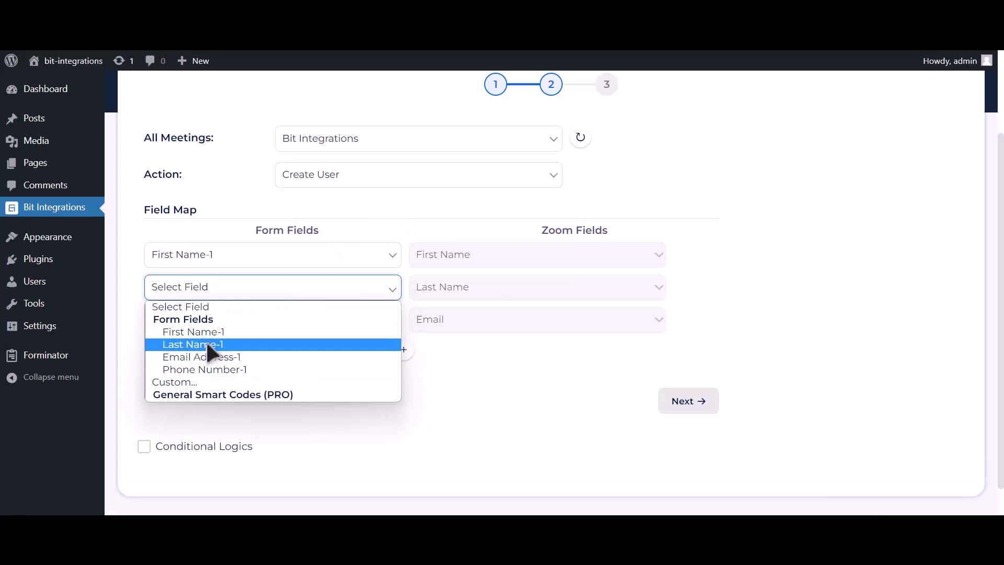
{"action": "left_click", "coordinate": [207, 343]}
{"action": "left_click", "coordinate": [207, 327]}
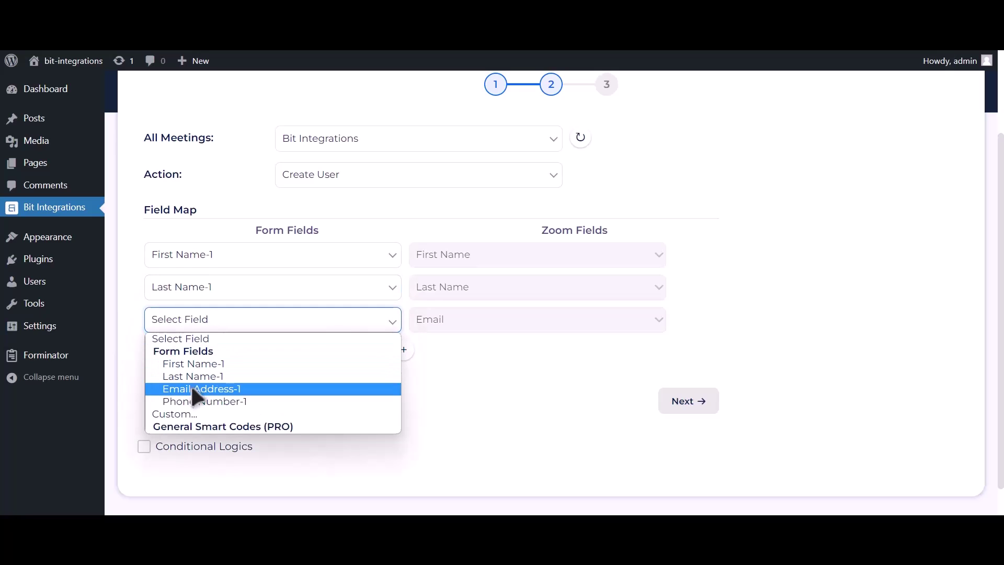
{"action": "left_click", "coordinate": [193, 388]}
{"action": "left_click", "coordinate": [403, 349]}
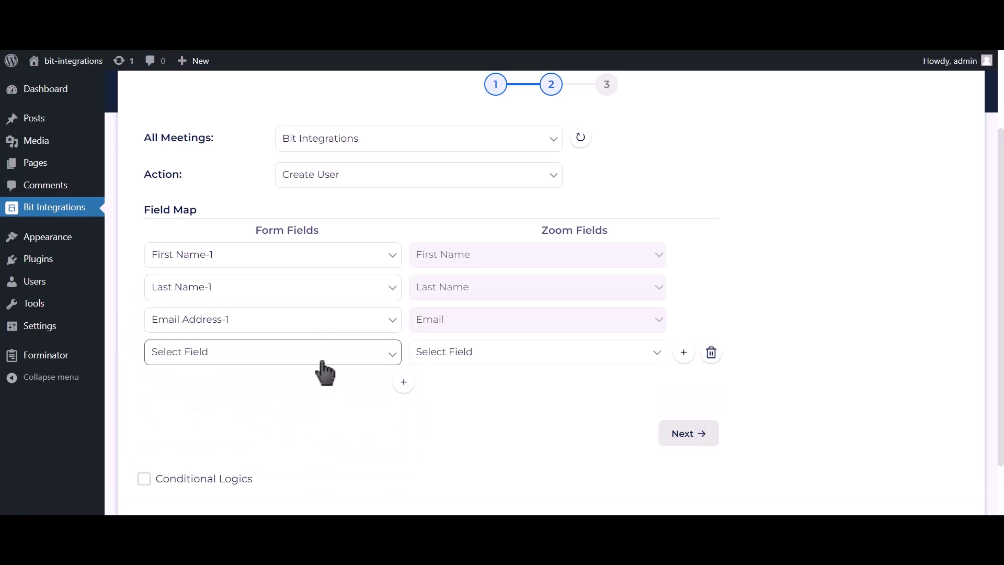
{"action": "left_click", "coordinate": [320, 353]}
{"action": "left_click", "coordinate": [229, 434]}
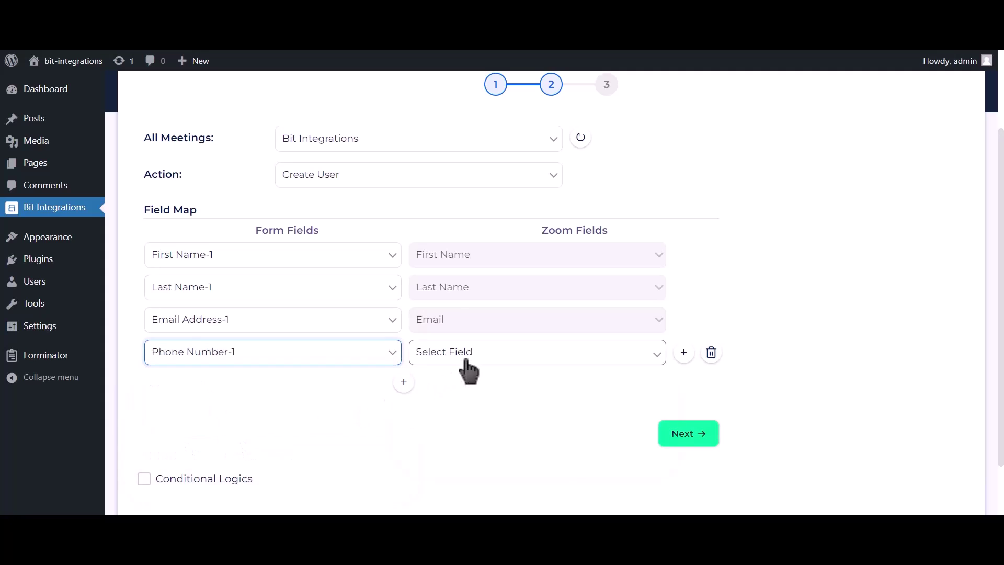
{"action": "left_click", "coordinate": [464, 360]}
{"action": "left_click", "coordinate": [446, 409]}
Leave conditional logic off, then finish and save the integration.
{"action": "scroll", "coordinate": [366, 403], "scroll_direction": "down", "scroll_amount": 2}
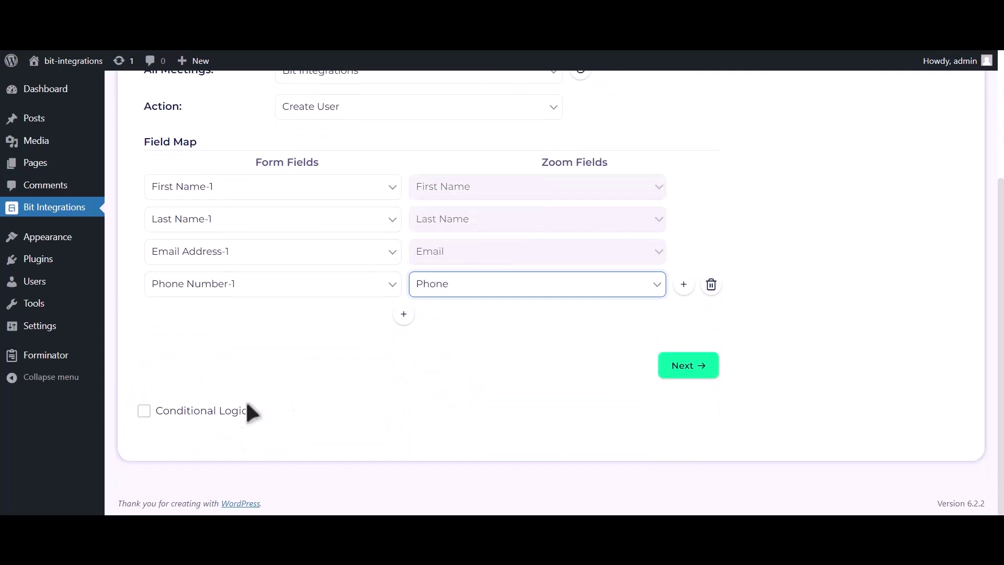
{"action": "left_click", "coordinate": [236, 414]}
{"action": "scroll", "coordinate": [236, 412], "scroll_direction": "down", "scroll_amount": 2}
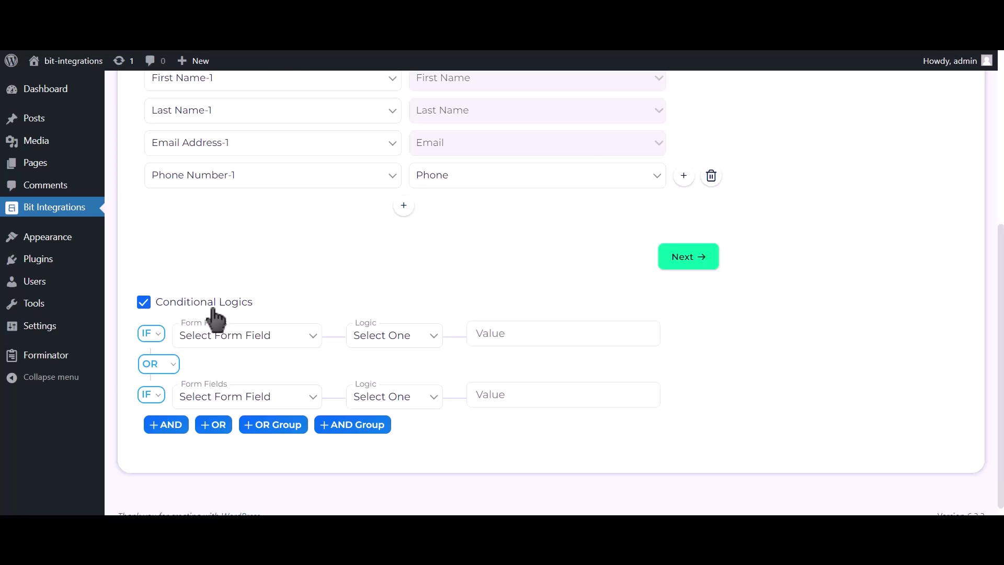
{"action": "left_click", "coordinate": [214, 310]}
{"action": "left_click", "coordinate": [692, 372]}
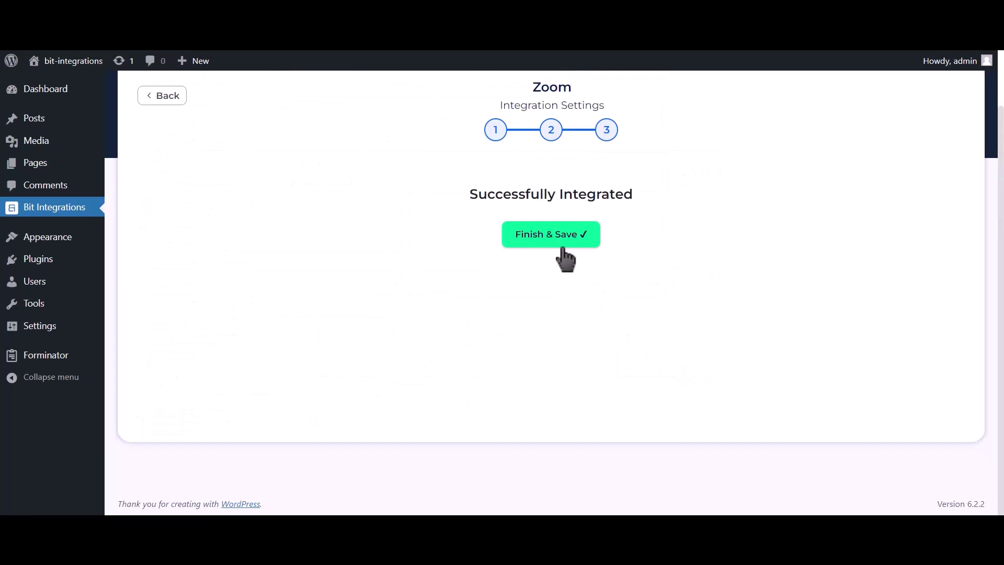
{"action": "left_click", "coordinate": [563, 250]}
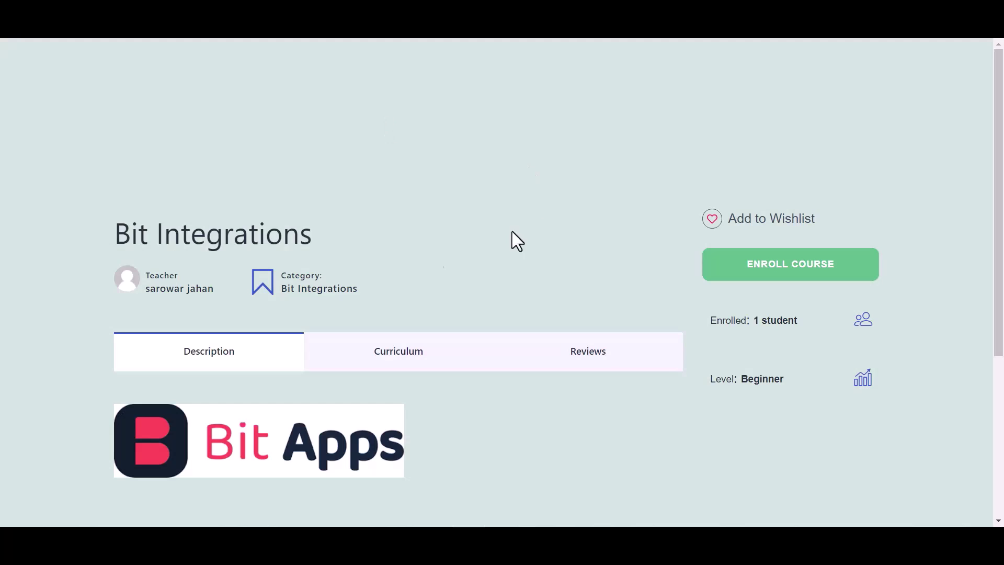
Enroll in the Bit Integrations course and start it.
{"action": "scroll", "coordinate": [512, 239], "scroll_direction": "down", "scroll_amount": 1}
{"action": "scroll", "coordinate": [379, 259], "scroll_direction": "down", "scroll_amount": 2}
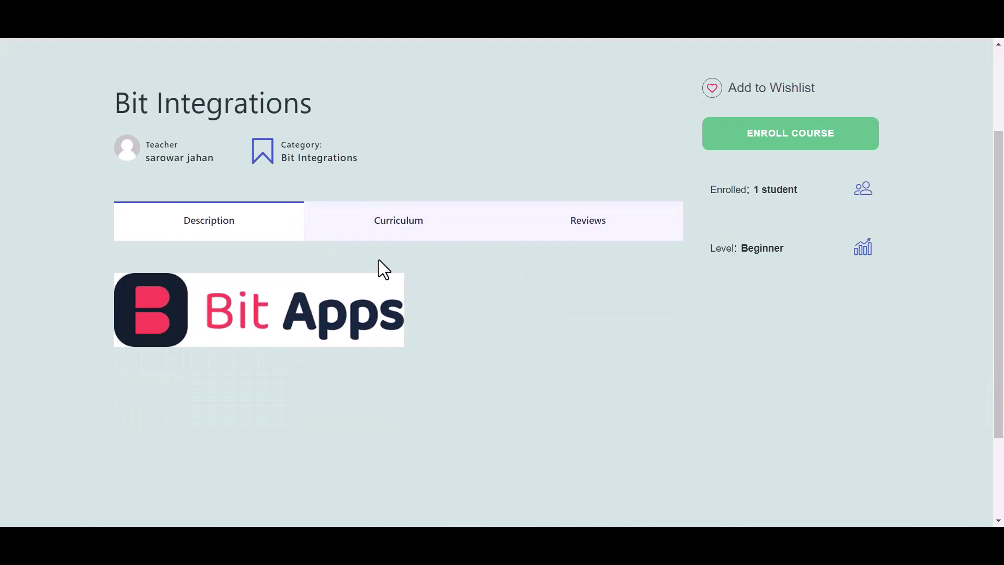
{"action": "scroll", "coordinate": [510, 250], "scroll_direction": "up", "scroll_amount": 3}
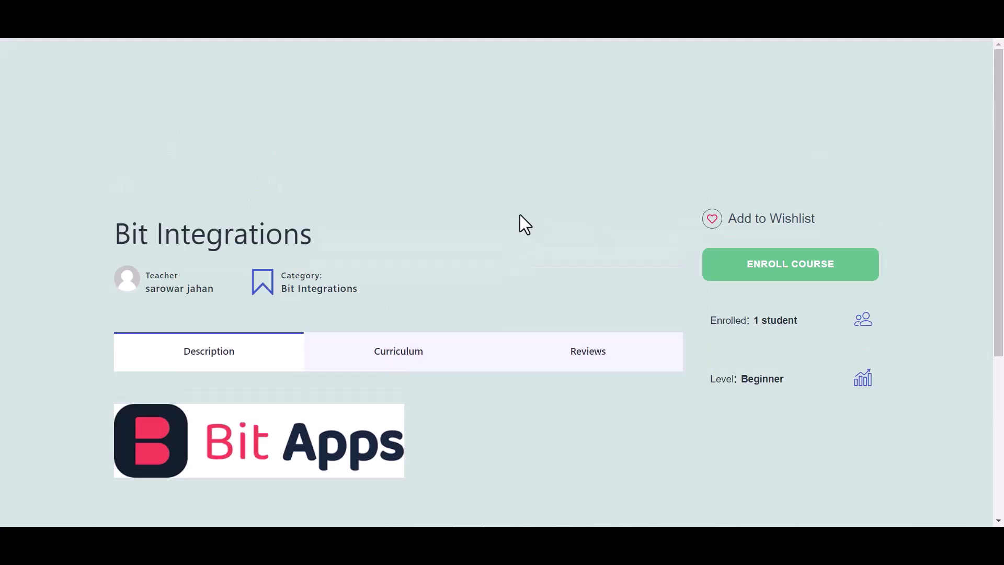
{"action": "left_click", "coordinate": [780, 278]}
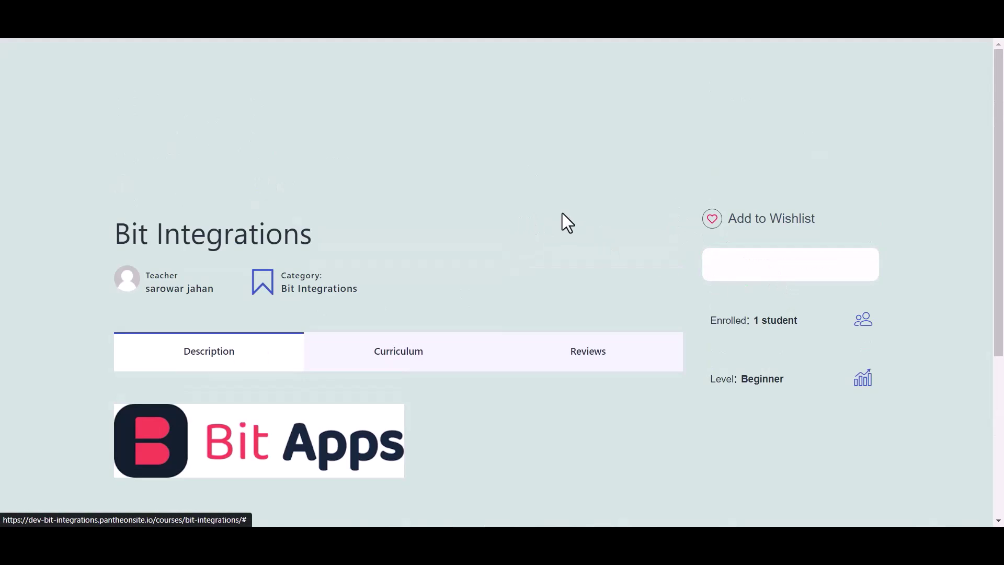
{"action": "scroll", "coordinate": [554, 279], "scroll_direction": "down", "scroll_amount": 1}
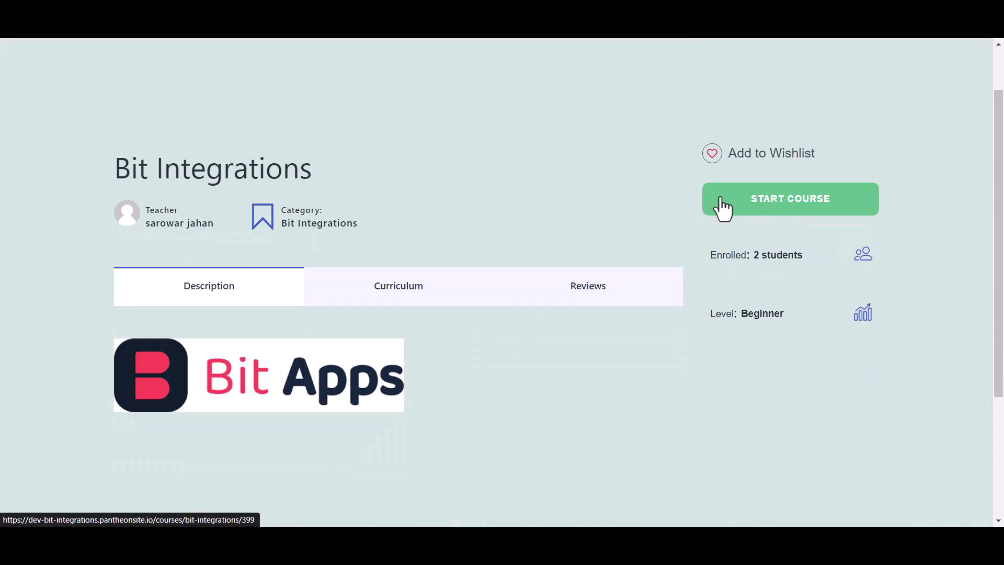
{"action": "left_click", "coordinate": [779, 213]}
Go to the student's Enrolled Courses page from the account menu and highlight its heading.
{"action": "scroll", "coordinate": [734, 223], "scroll_direction": "down", "scroll_amount": 2}
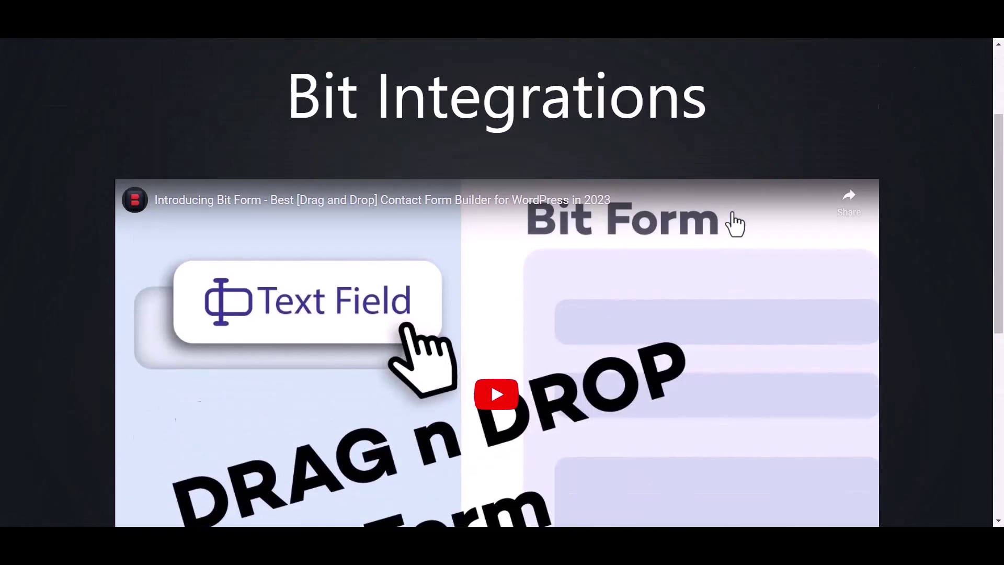
{"action": "scroll", "coordinate": [735, 222], "scroll_direction": "up", "scroll_amount": 3}
{"action": "left_click", "coordinate": [852, 84]}
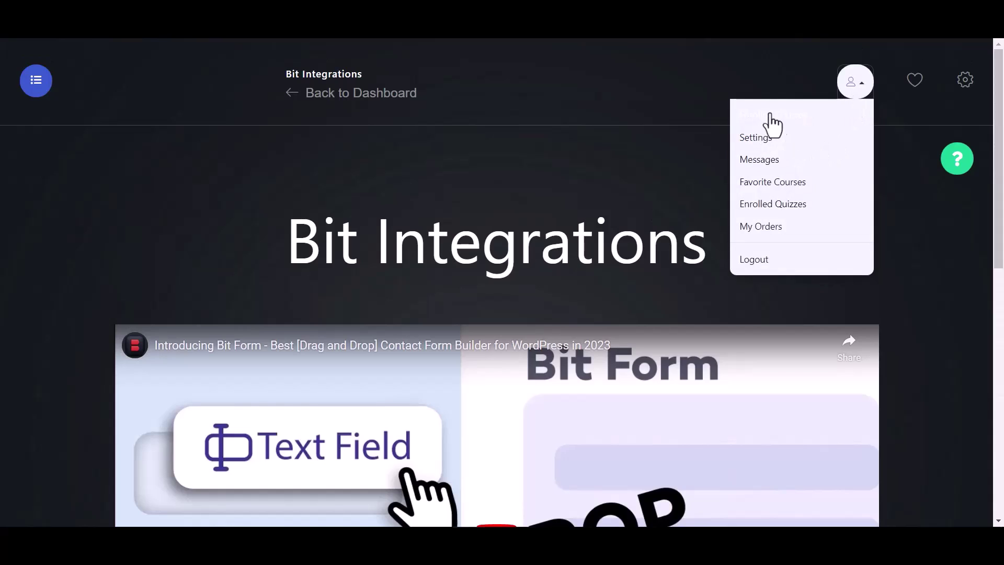
{"action": "left_click", "coordinate": [785, 116]}
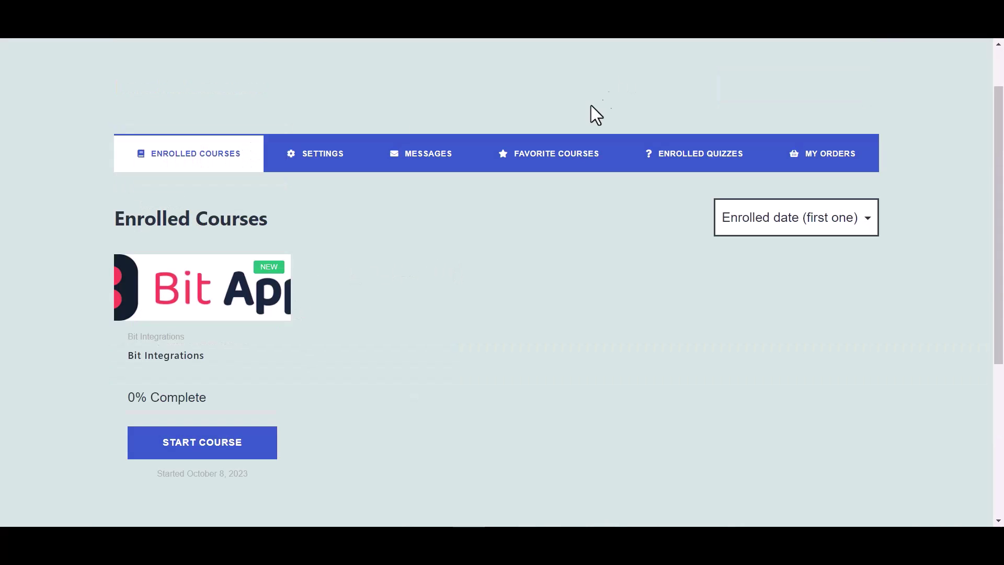
{"action": "left_click_drag", "start_coordinate": [115, 220], "coordinate": [265, 218]}
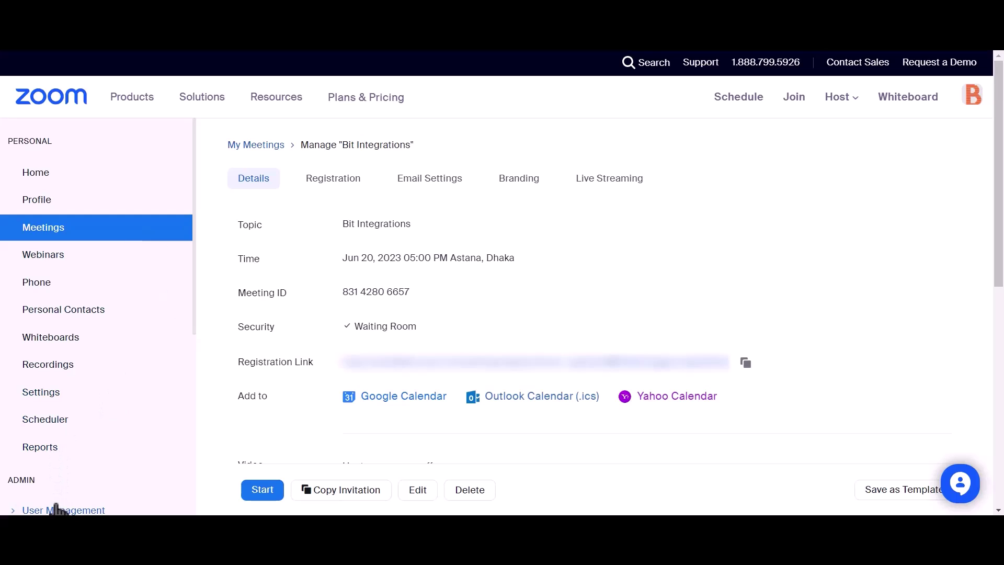
{"action": "scroll", "coordinate": [128, 332], "scroll_direction": "down", "scroll_amount": 2}
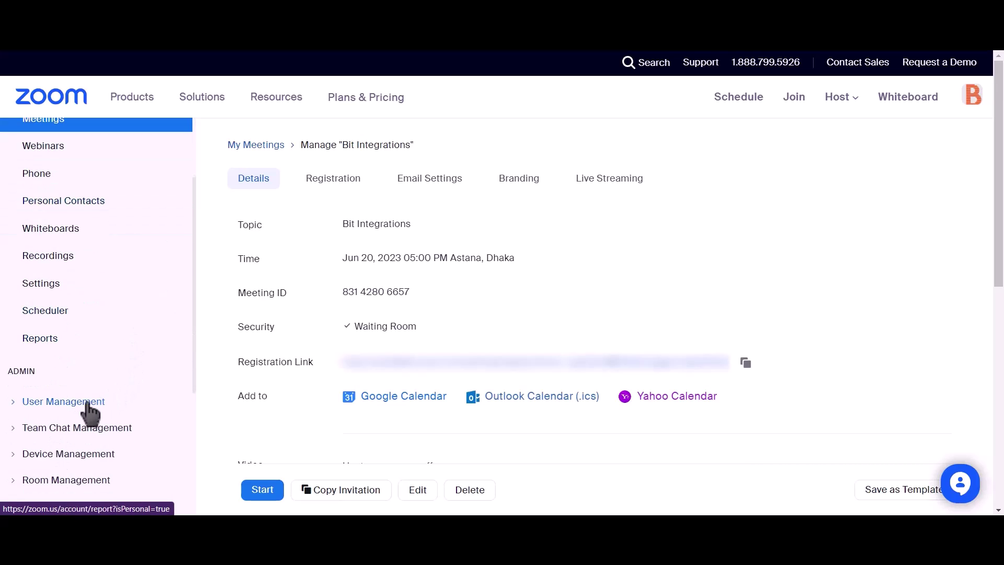
{"action": "left_click", "coordinate": [13, 402]}
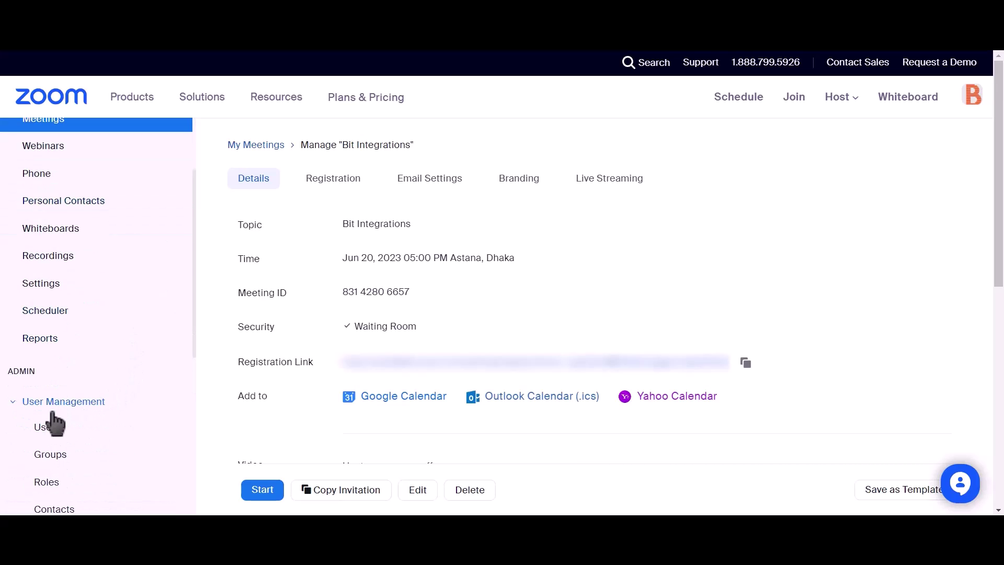
{"action": "left_click", "coordinate": [46, 437]}
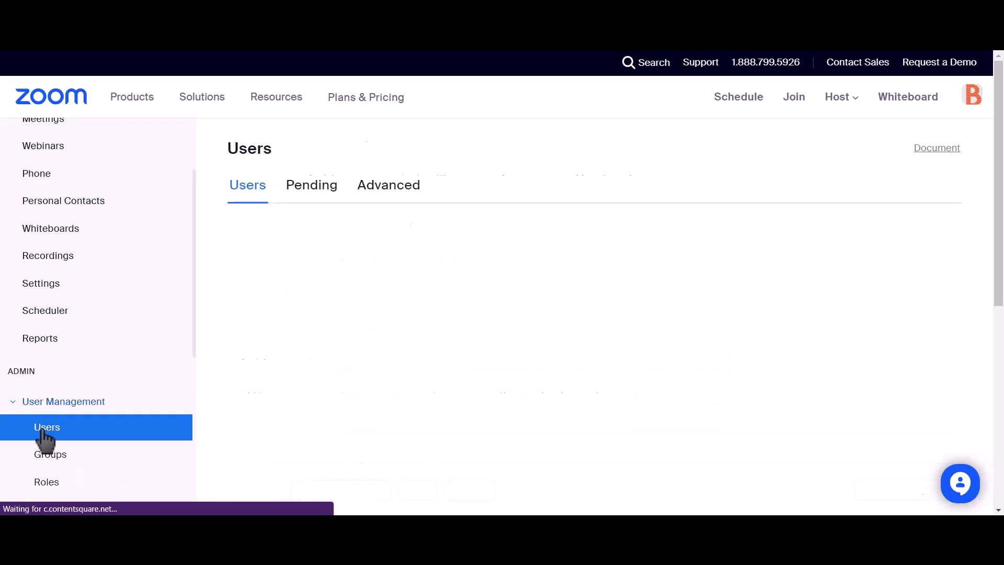
{"action": "left_click", "coordinate": [307, 201]}
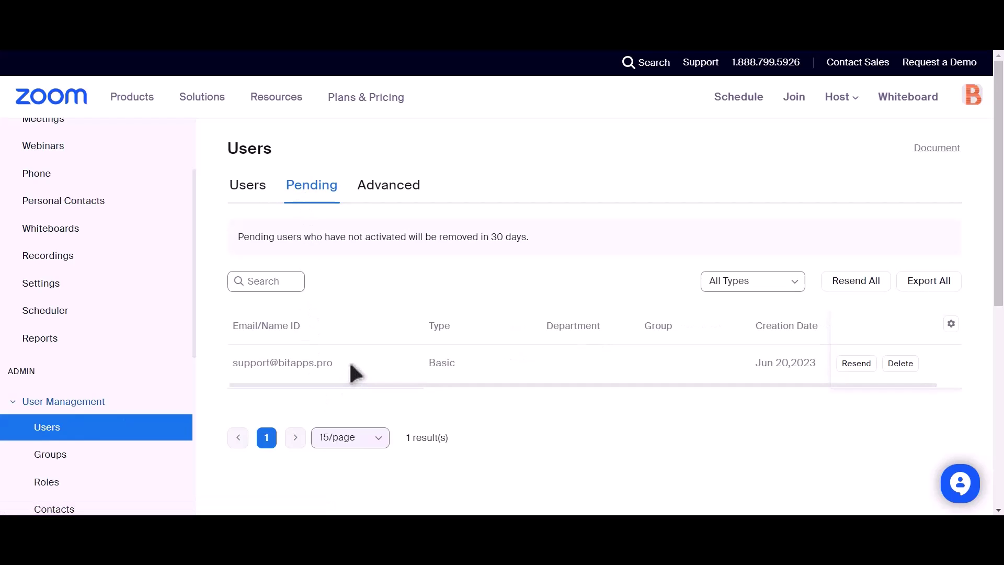
{"action": "left_click_drag", "start_coordinate": [340, 363], "coordinate": [220, 363]}
{"action": "triple_click", "coordinate": [232, 361]}
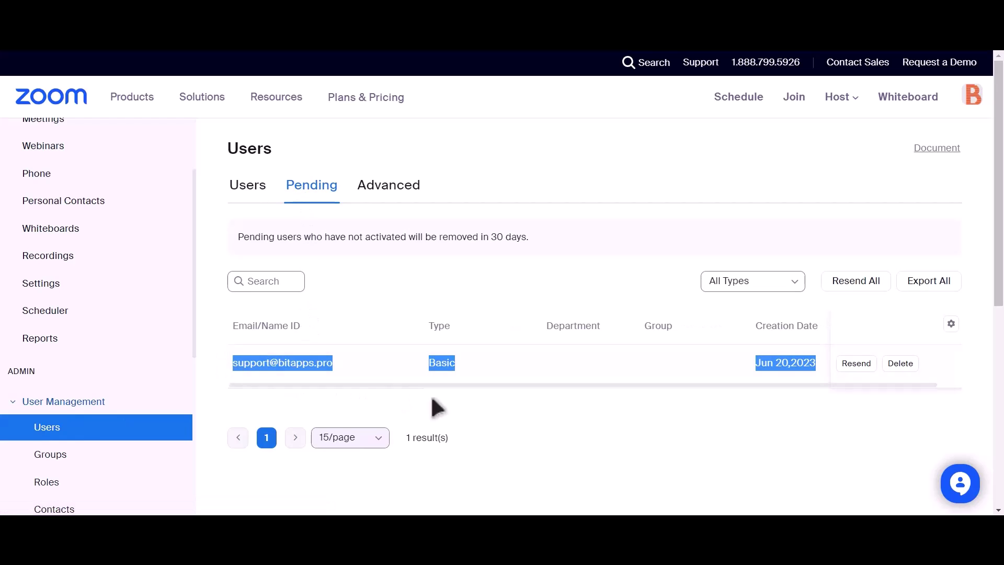
{"action": "left_click", "coordinate": [480, 407]}
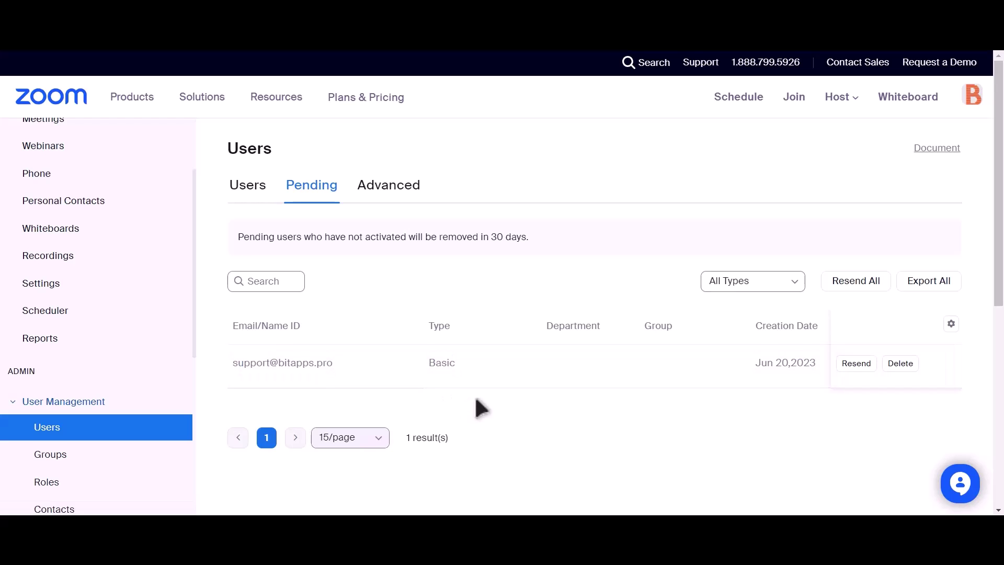